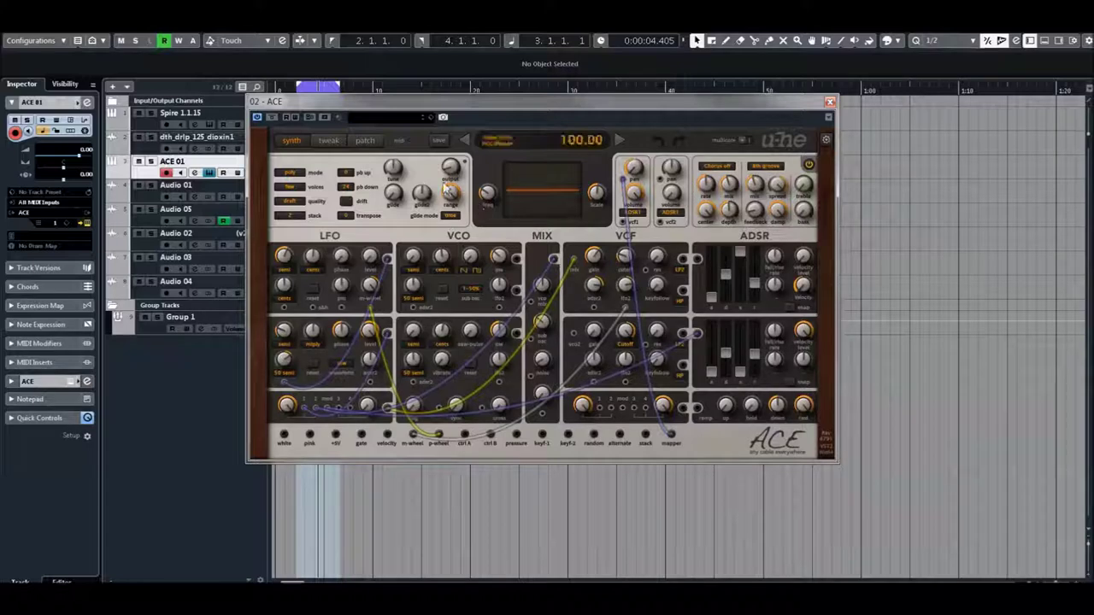
# - Audition the BT lead presets in order from BT funky syncer to BT styrofoam, with the project loop playing
pyautogui.click(617, 140)
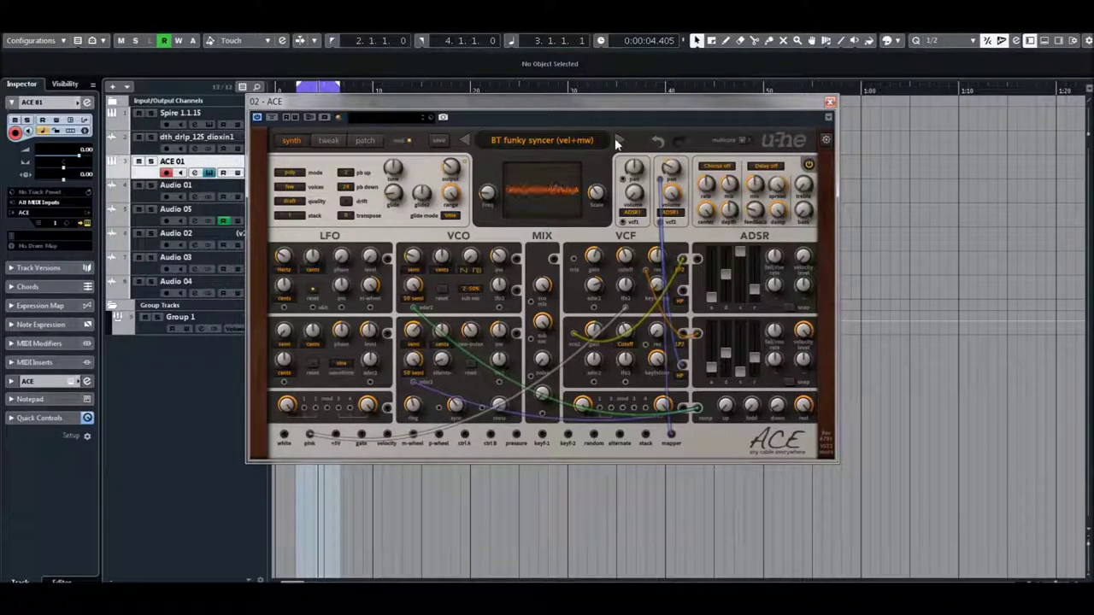
pyautogui.click(617, 140)
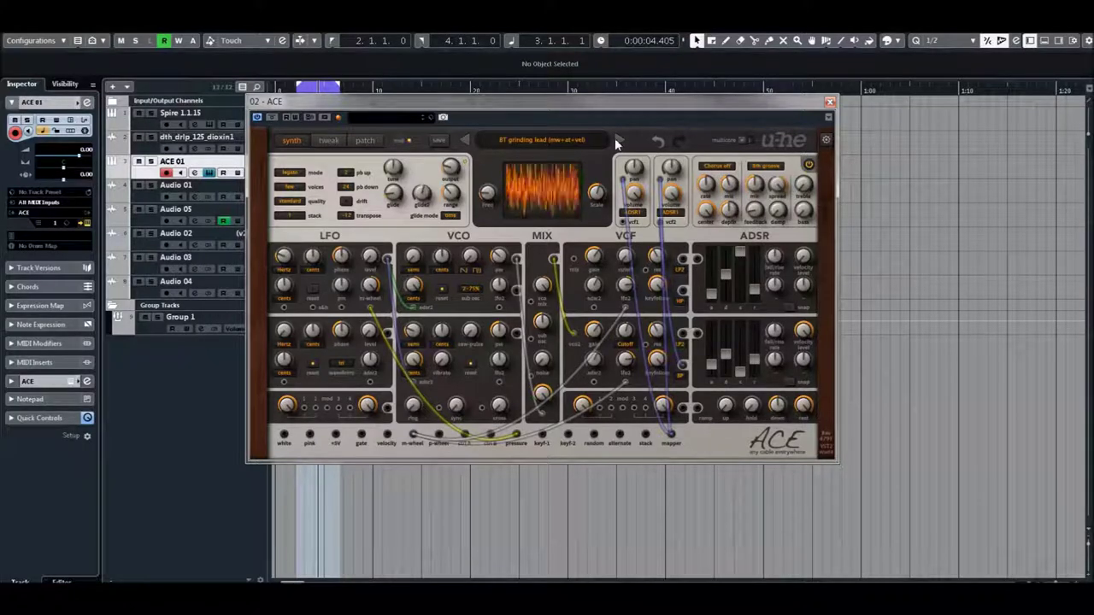
pyautogui.press('space')
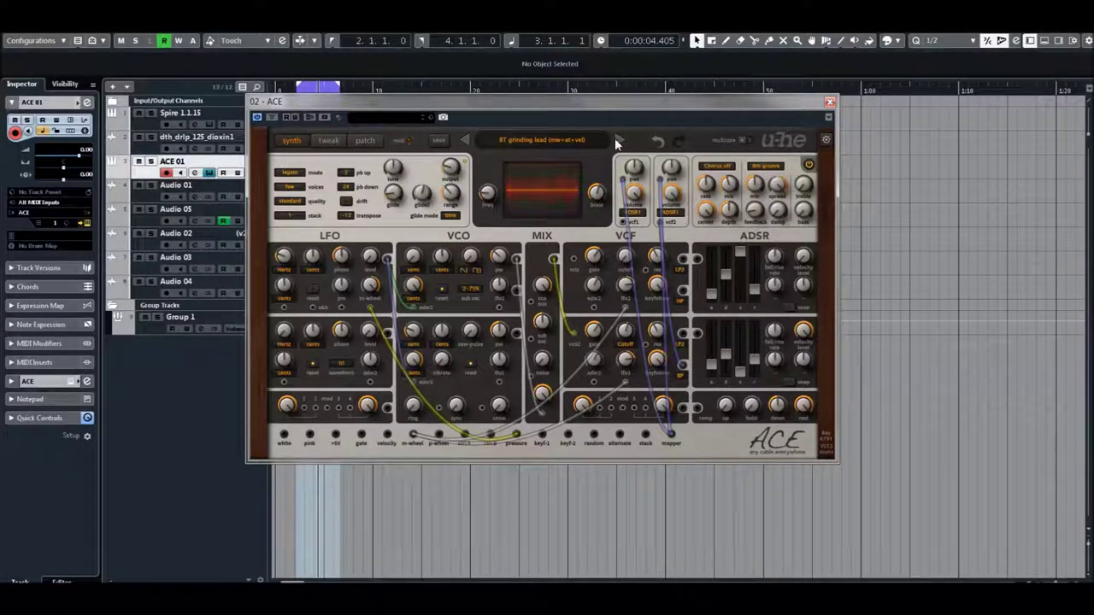
pyautogui.press('space')
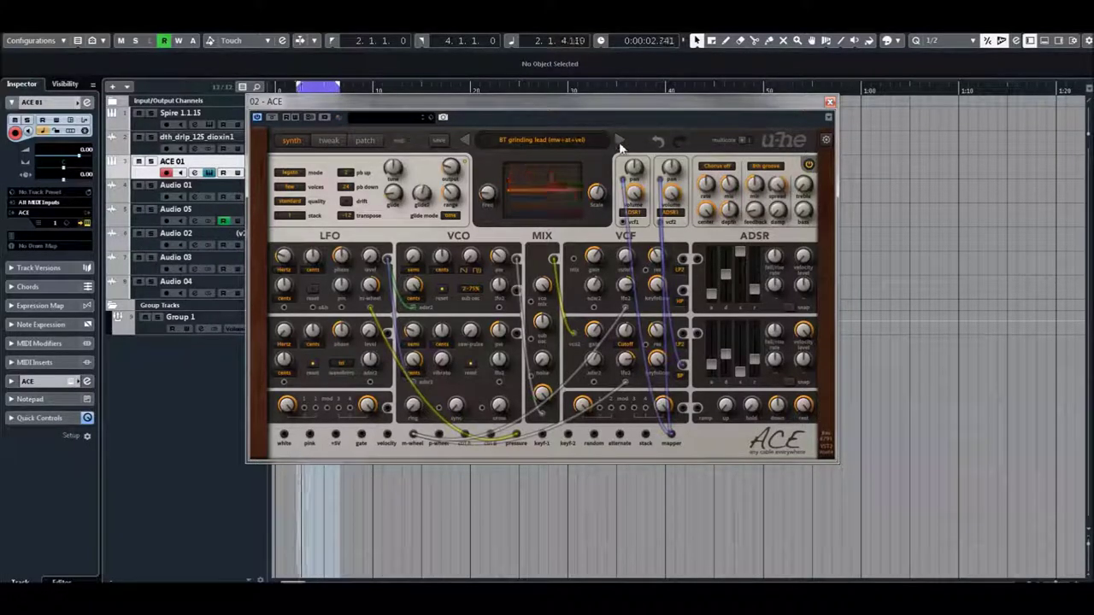
pyautogui.click(622, 147)
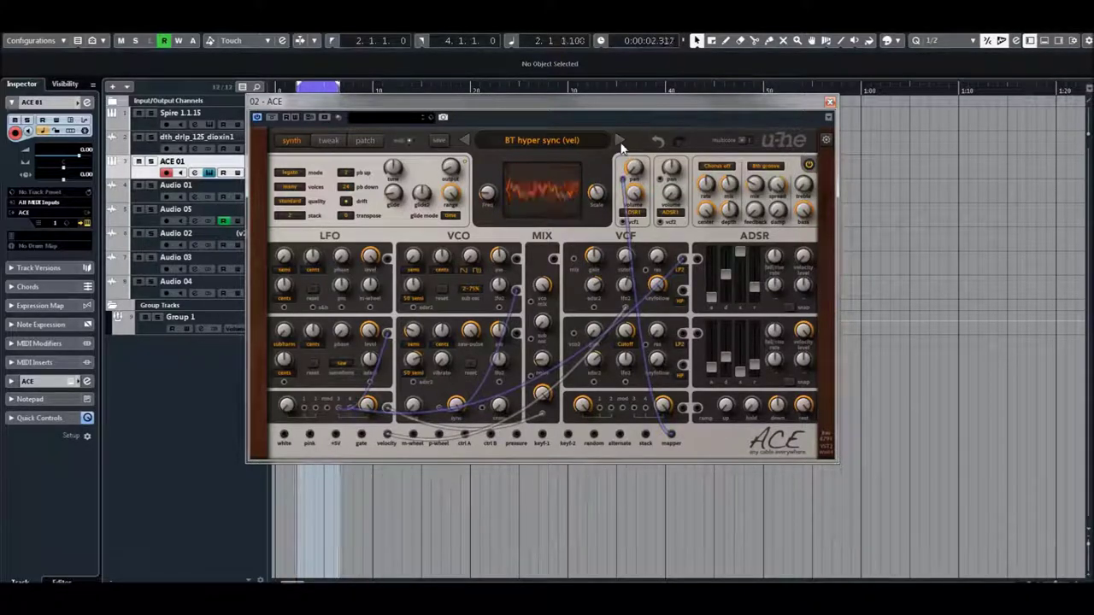
pyautogui.click(621, 147)
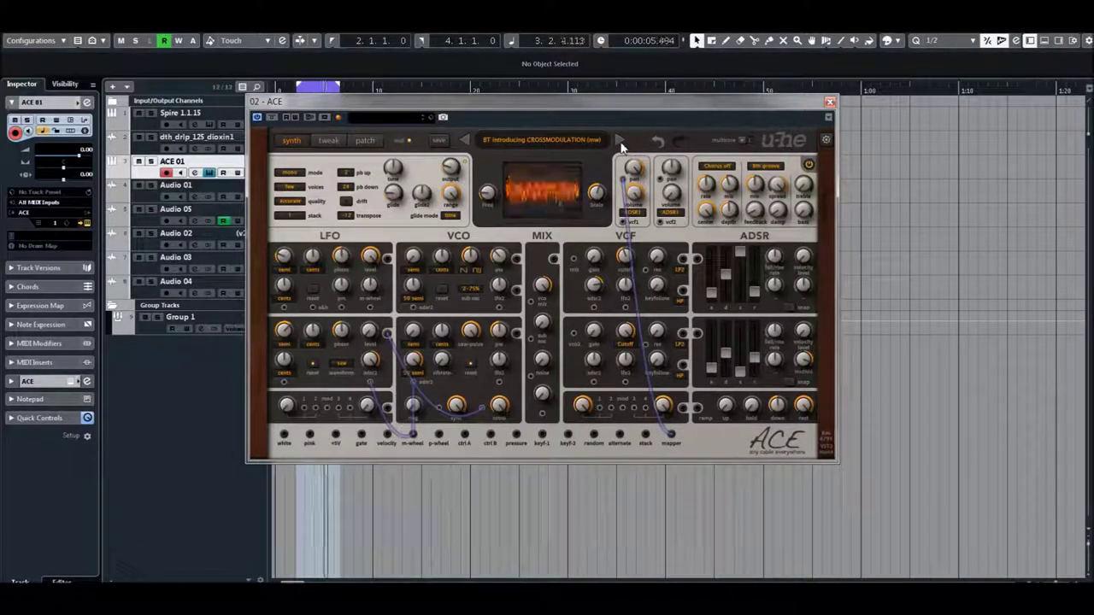
pyautogui.click(621, 143)
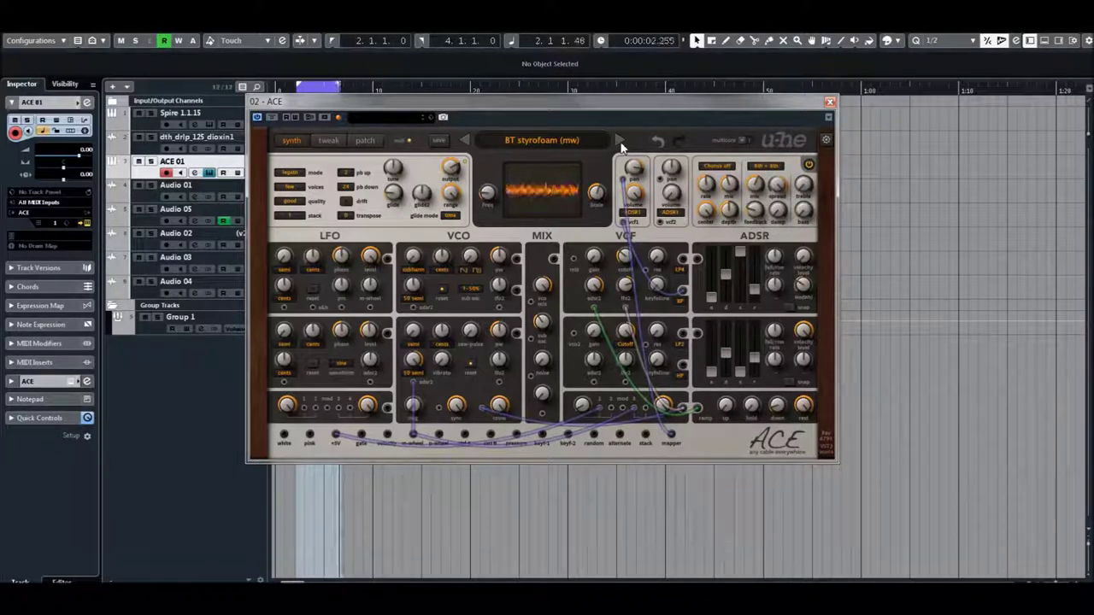
# - Audition the eX lead presets one after another from eX Aliens Land to eX Bassy Lead
pyautogui.click(621, 146)
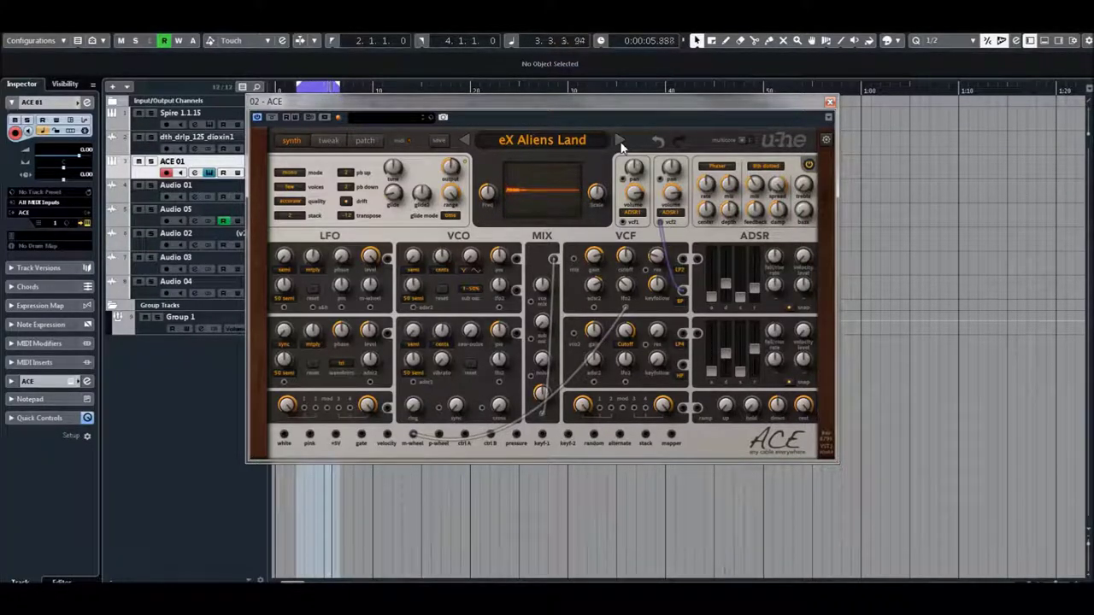
pyautogui.click(621, 142)
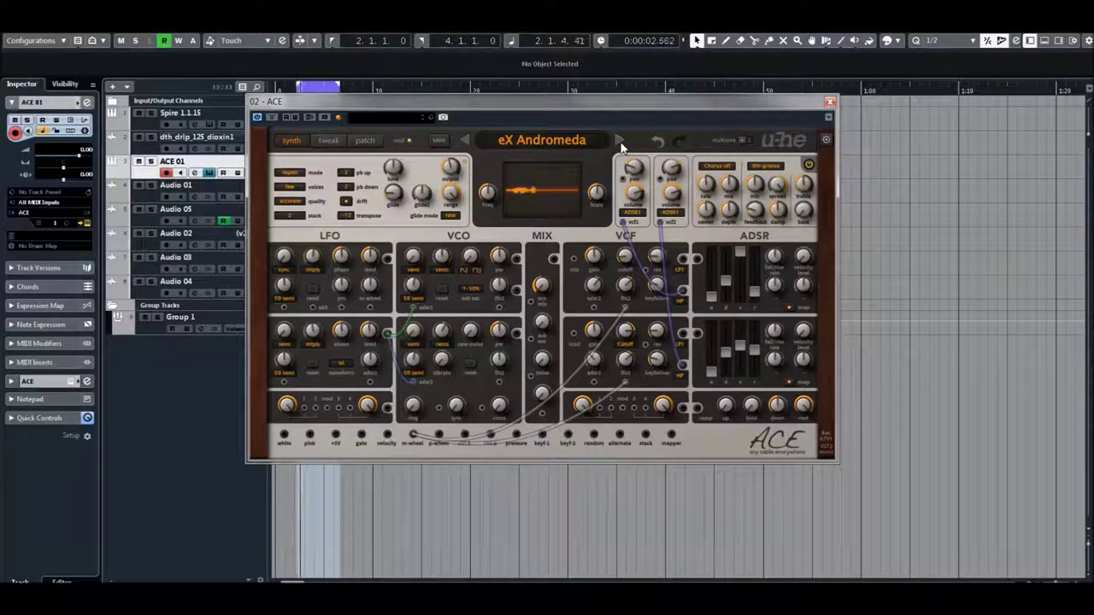
pyautogui.click(621, 144)
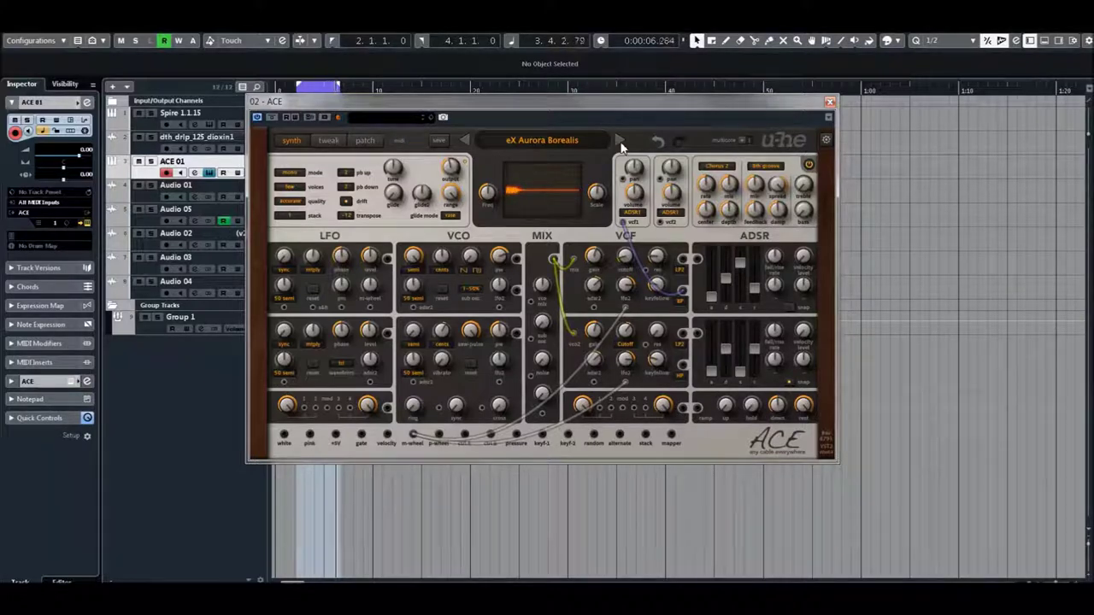
pyautogui.click(621, 146)
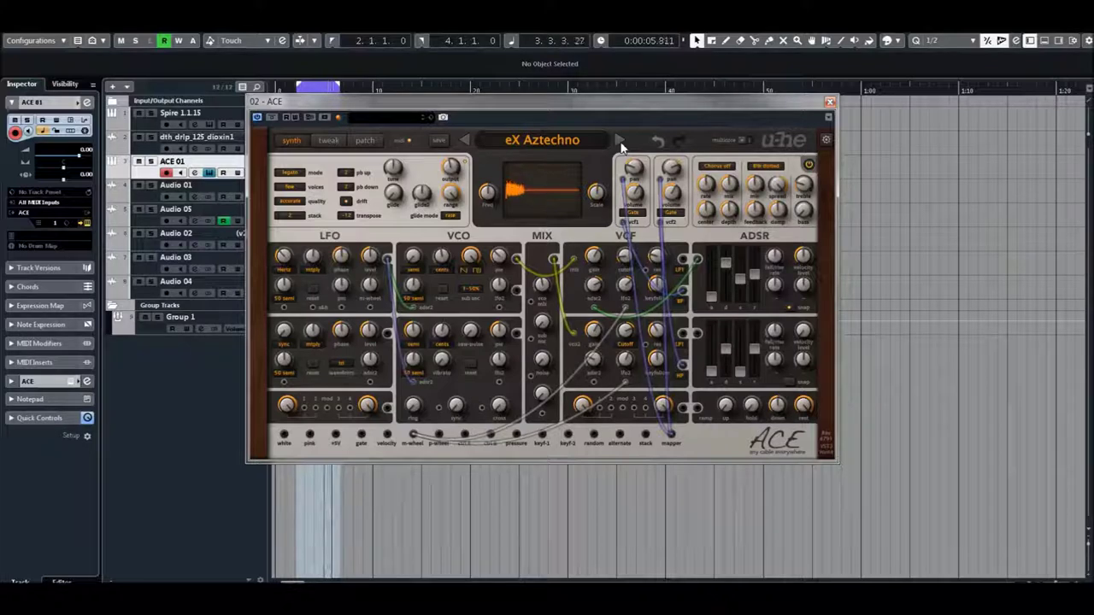
pyautogui.click(621, 145)
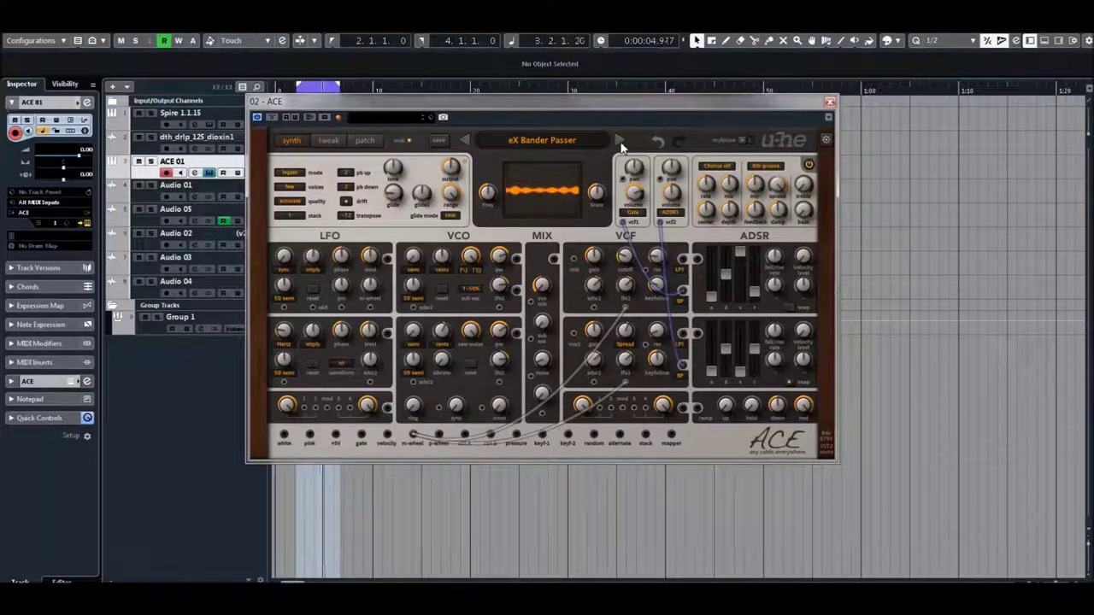
pyautogui.click(621, 142)
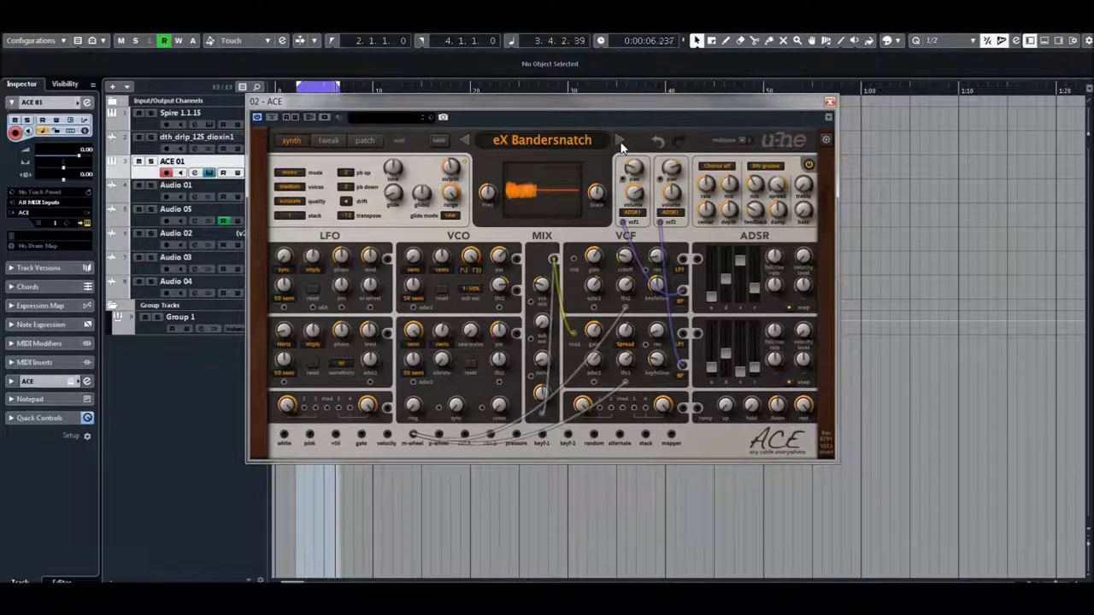
pyautogui.click(621, 147)
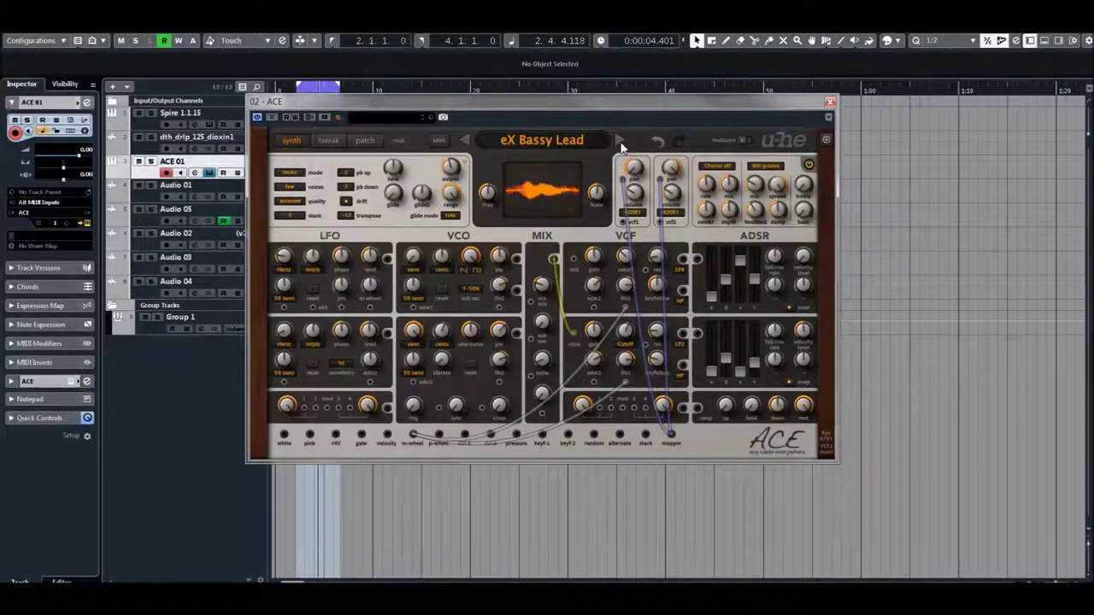
# - Skip ahead in the preset list to eX Cross Sync, audition it, and continue with eX Cypher
pyautogui.click(536, 145)
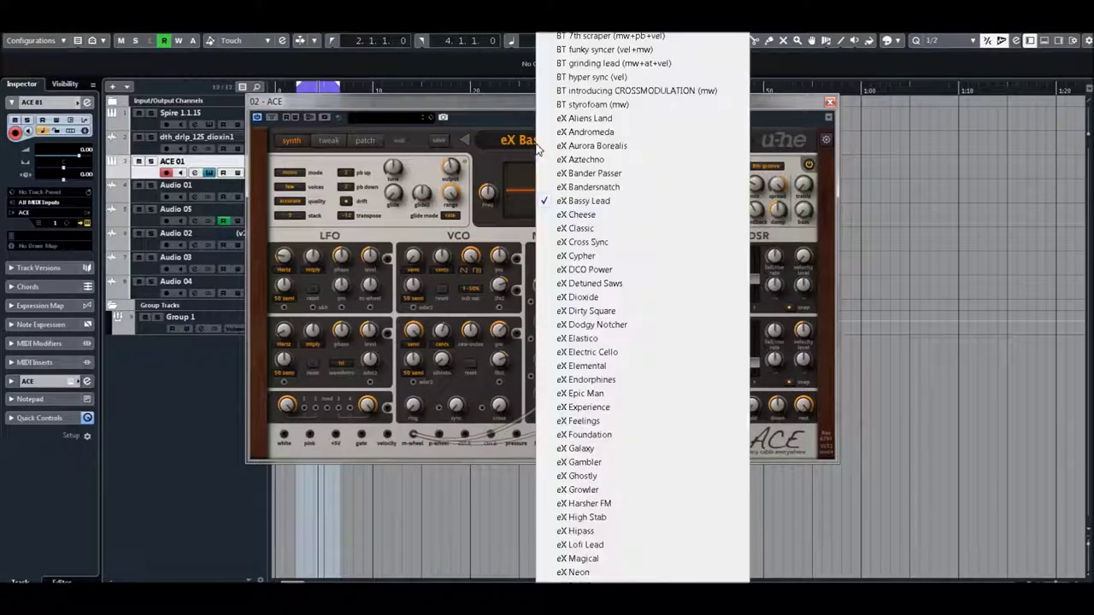
pyautogui.click(584, 245)
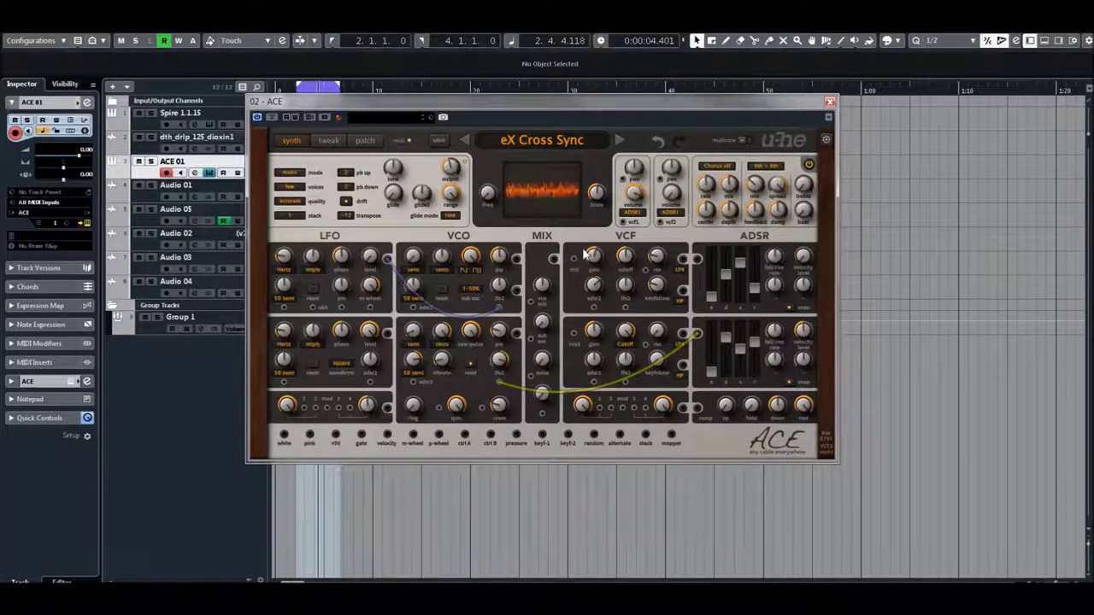
pyautogui.click(619, 142)
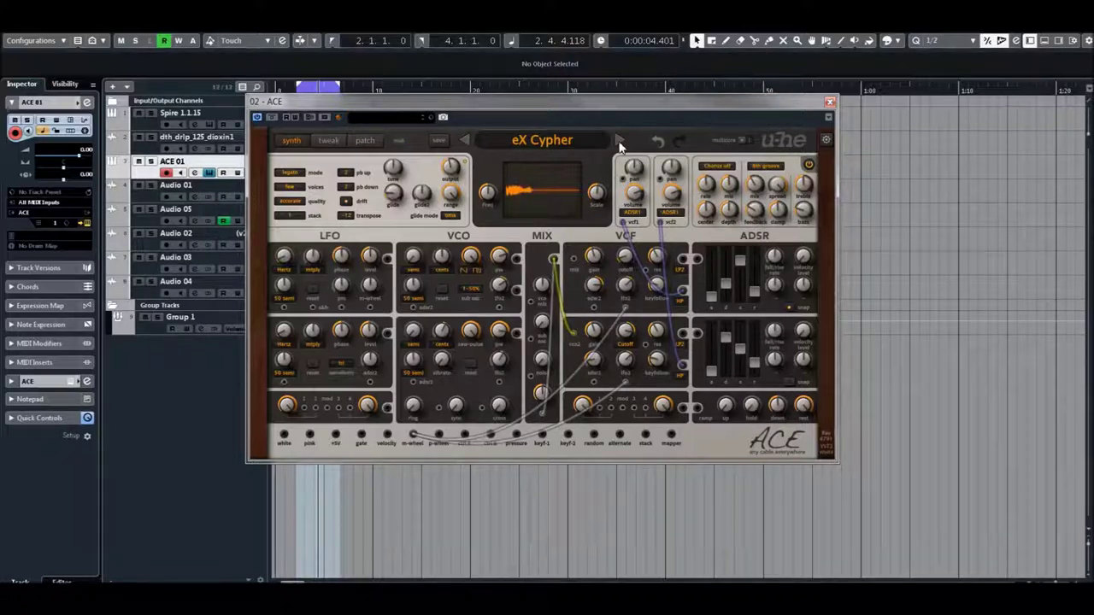
# - Open the patch browser and audition presets in 02 Leads from eX Detuned Saws through eX Dirty Square and eX Elastico to eX Elemental
pyautogui.click(373, 143)
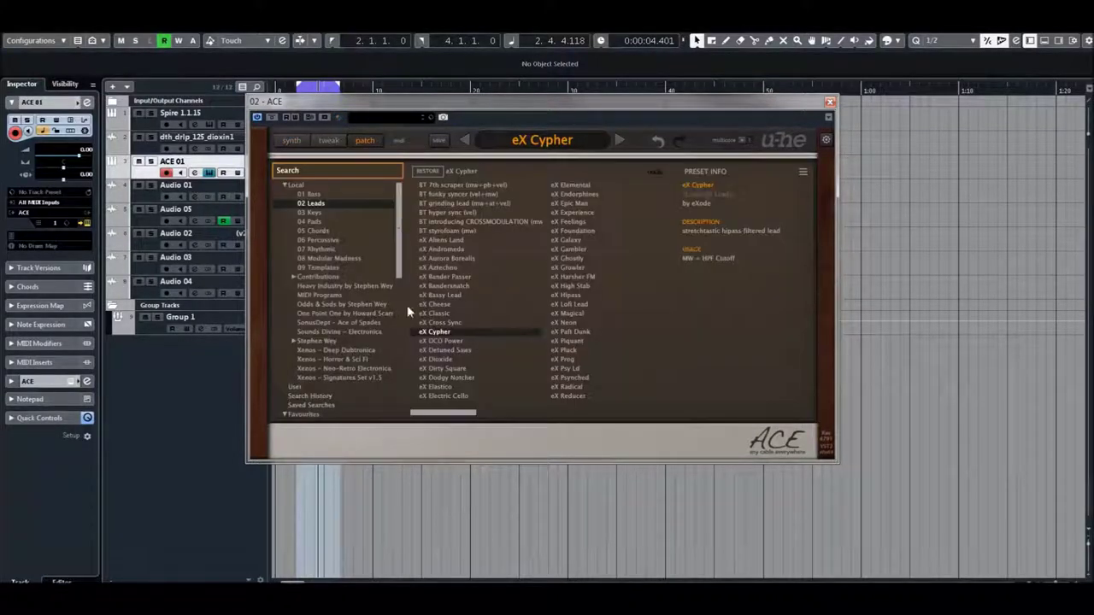
pyautogui.click(444, 350)
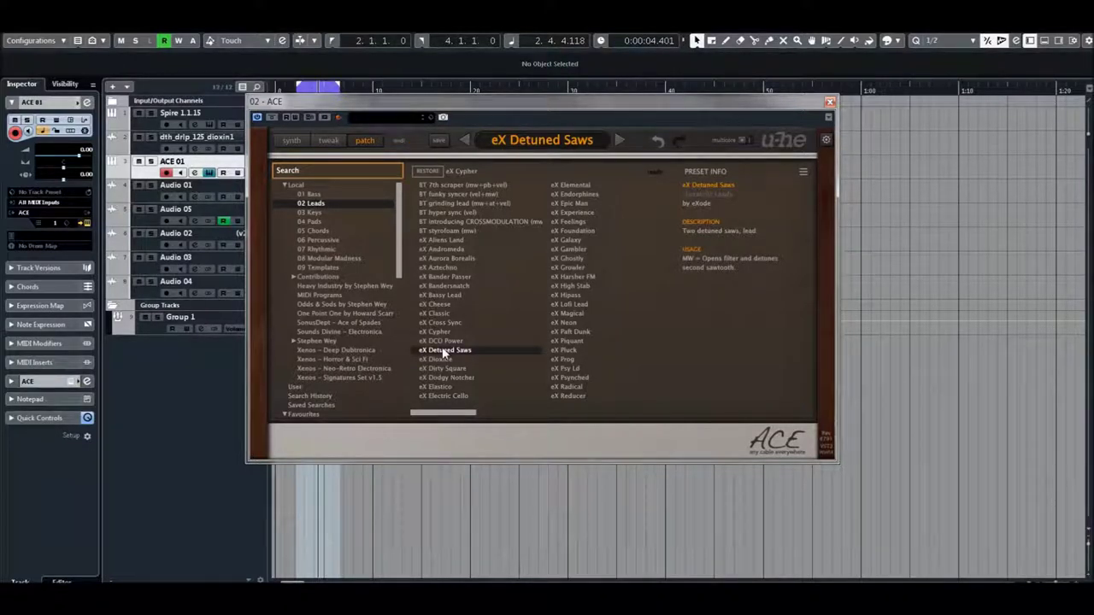
pyautogui.press('Down')
pyautogui.press('Down')
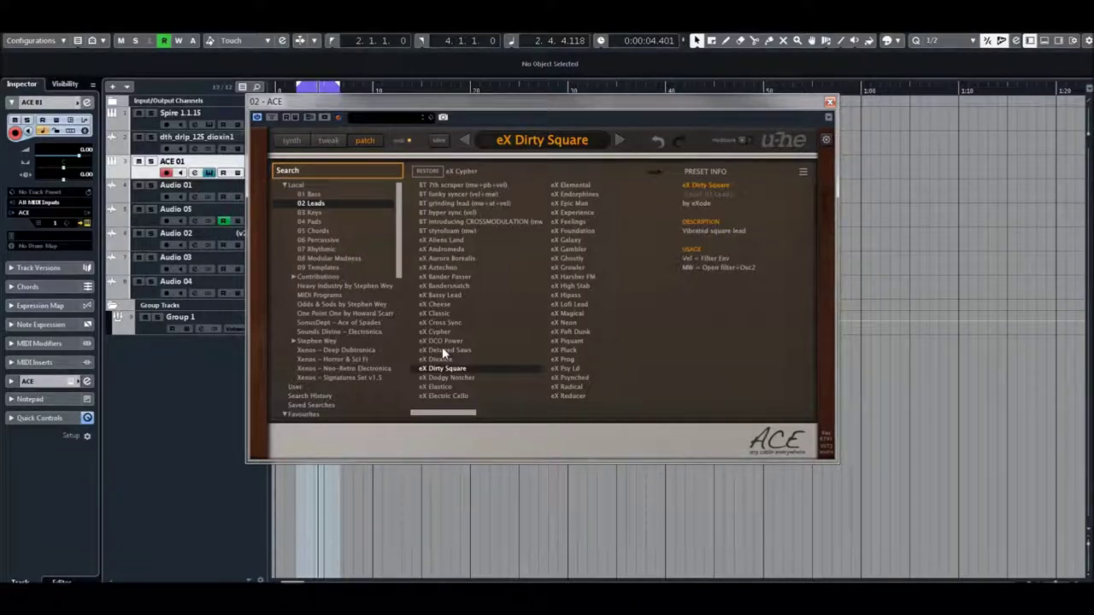
pyautogui.press('Down')
pyautogui.press('Down')
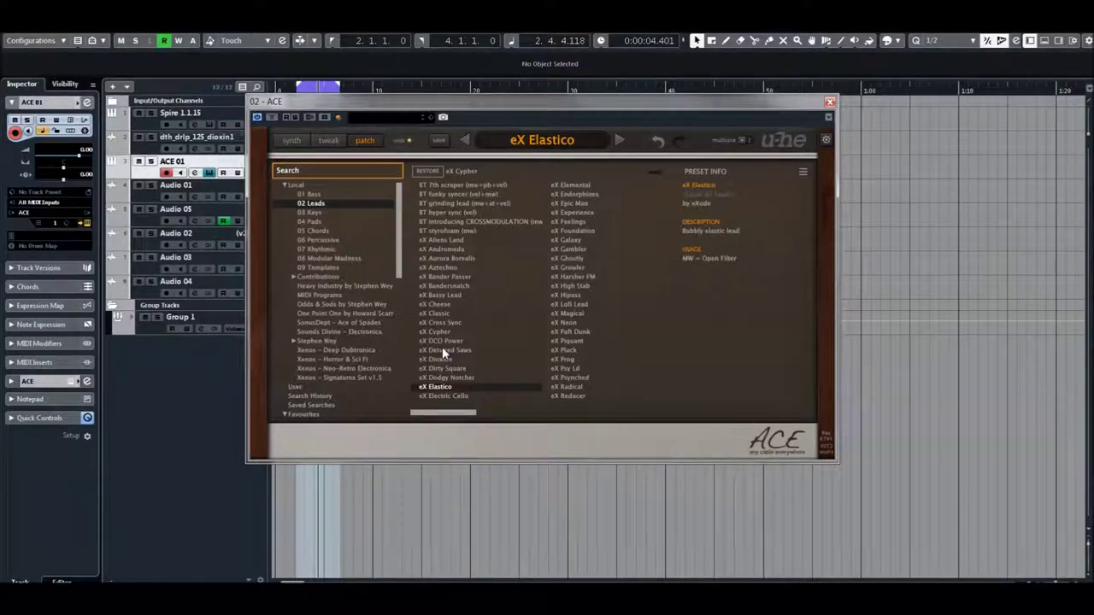
pyautogui.press('Down')
pyautogui.press('Down')
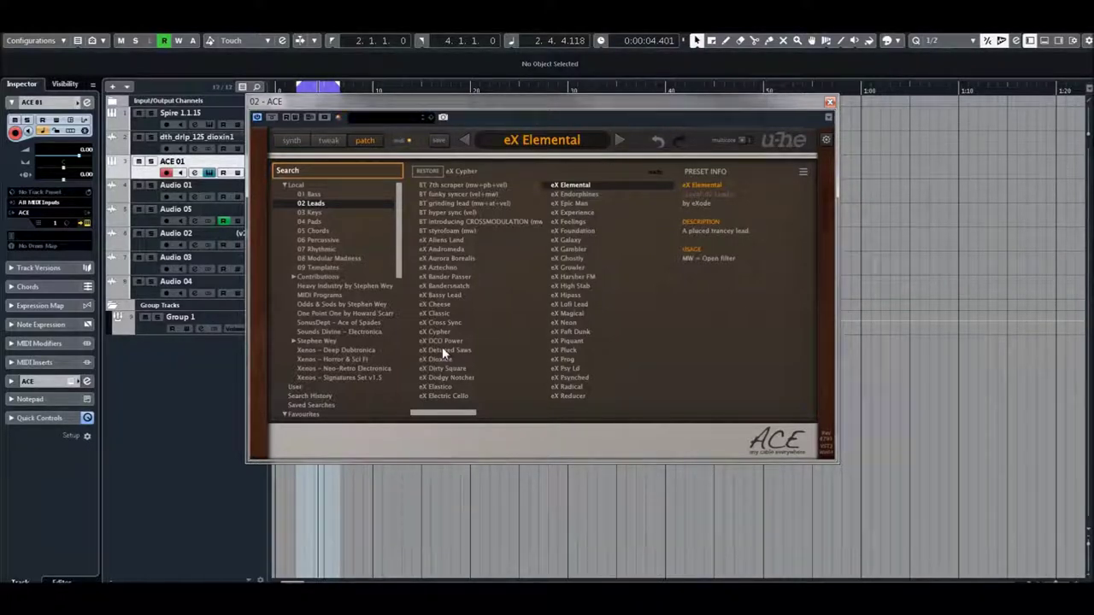
# - Audition the lead presets eX Epic Man, eX Feelings, eX Galaxy and eX Ghostly
pyautogui.click(578, 203)
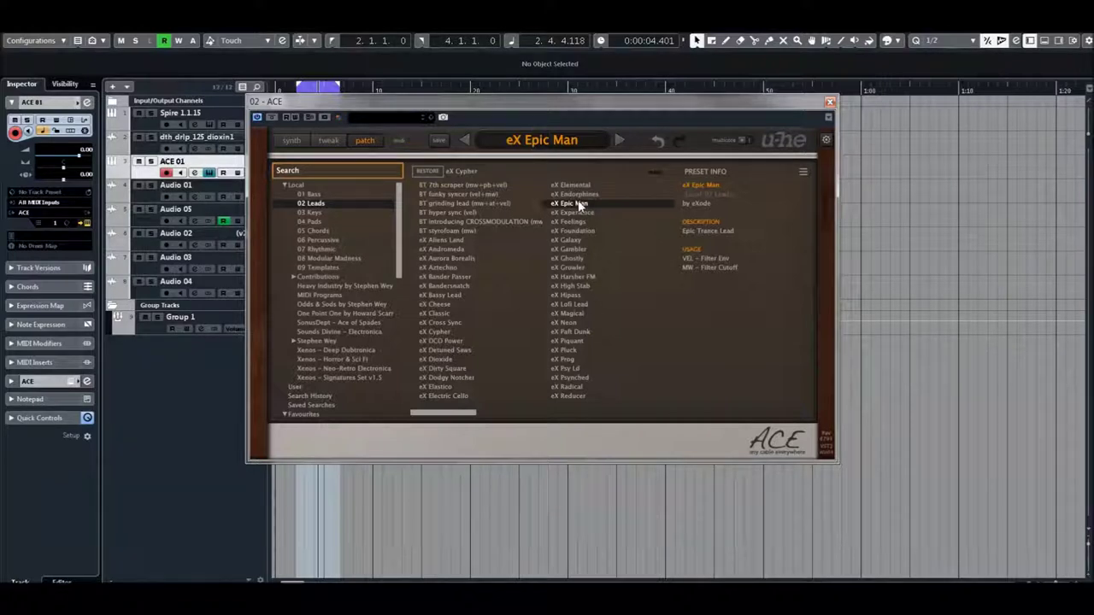
pyautogui.press('Down')
pyautogui.press('Down')
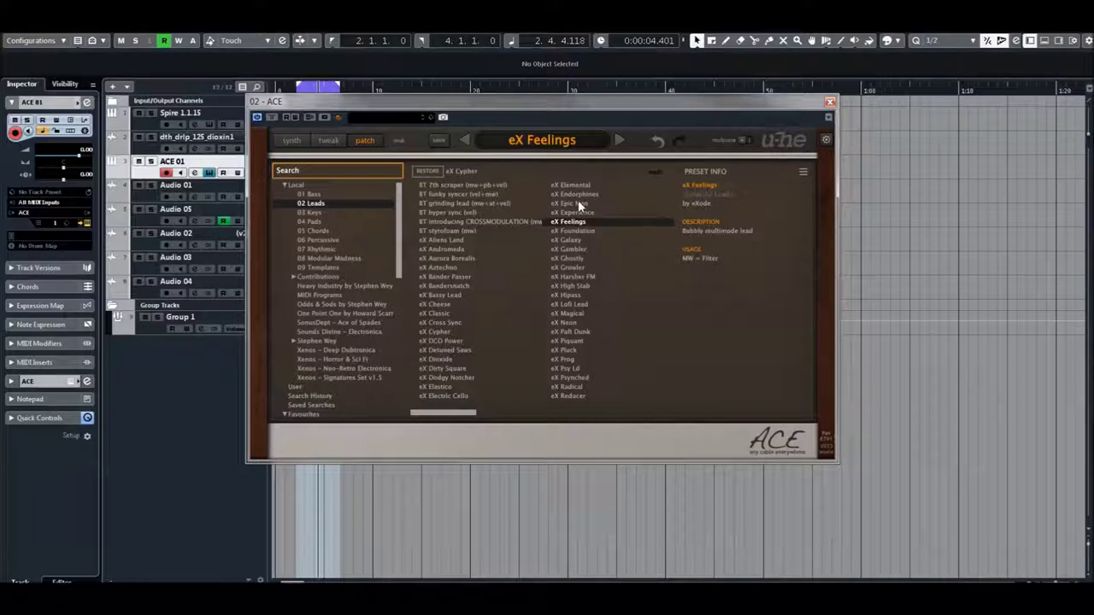
pyautogui.click(575, 242)
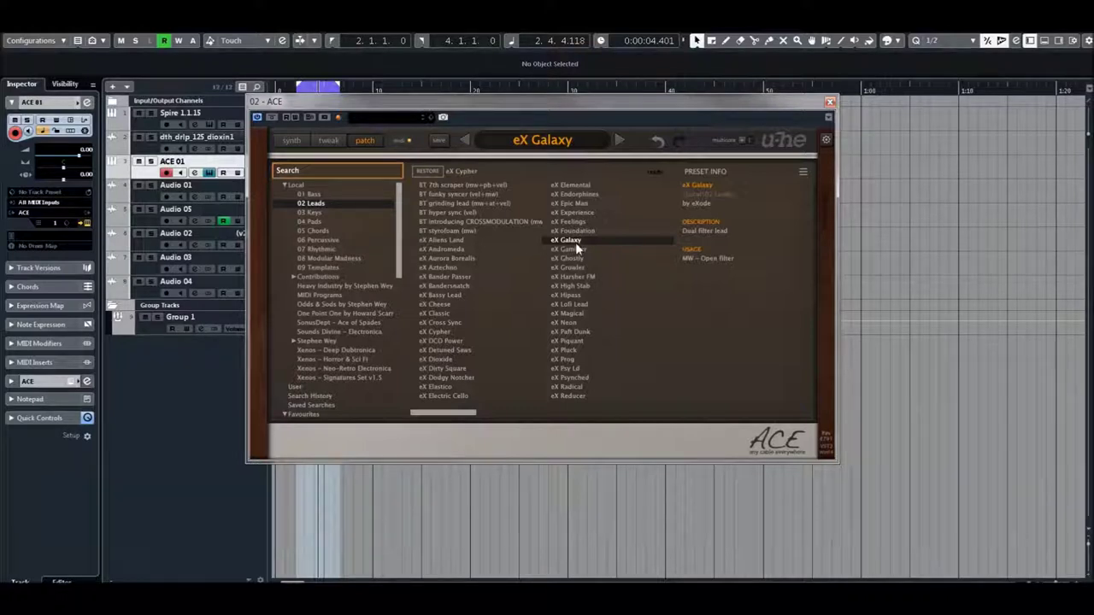
pyautogui.click(571, 258)
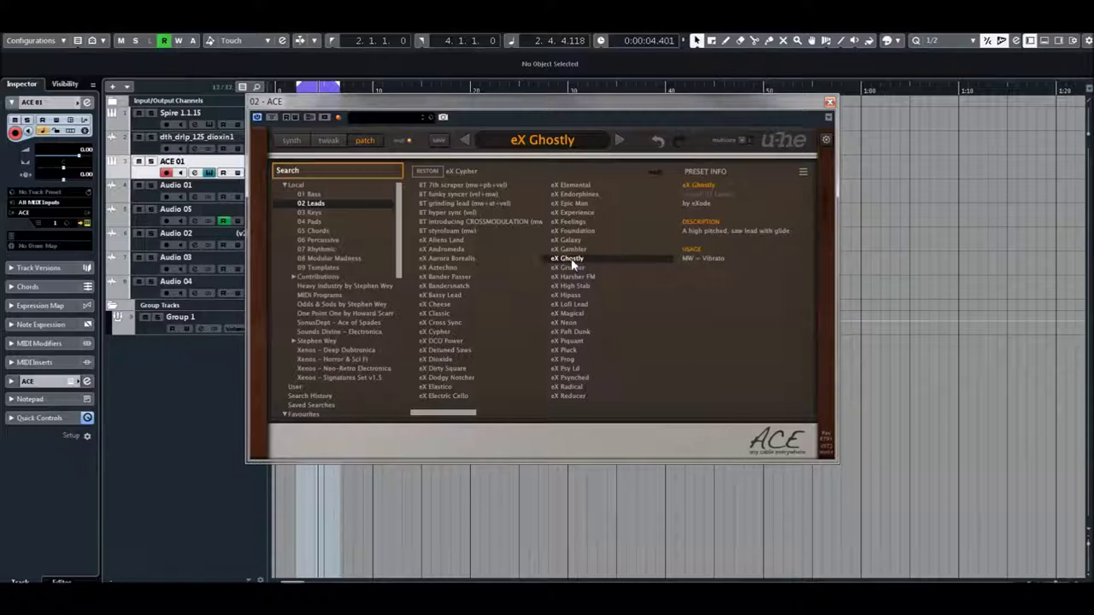
# - Audition the lead presets eX Harsher FM, eX Hipass, eX Magical and eX Paft Dunk
pyautogui.click(570, 278)
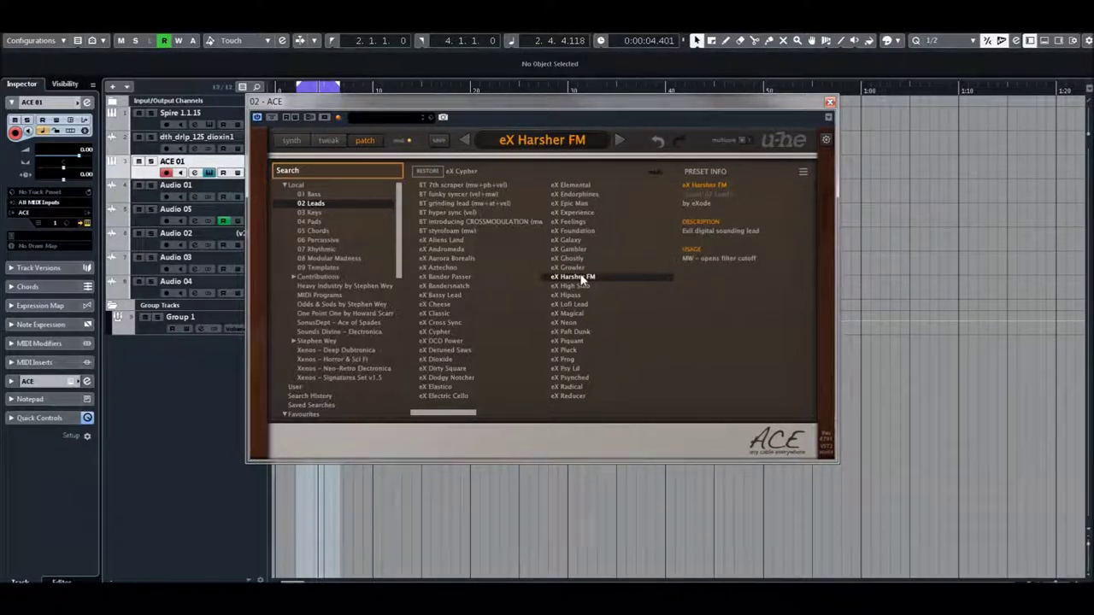
pyautogui.press('Down')
pyautogui.press('Down')
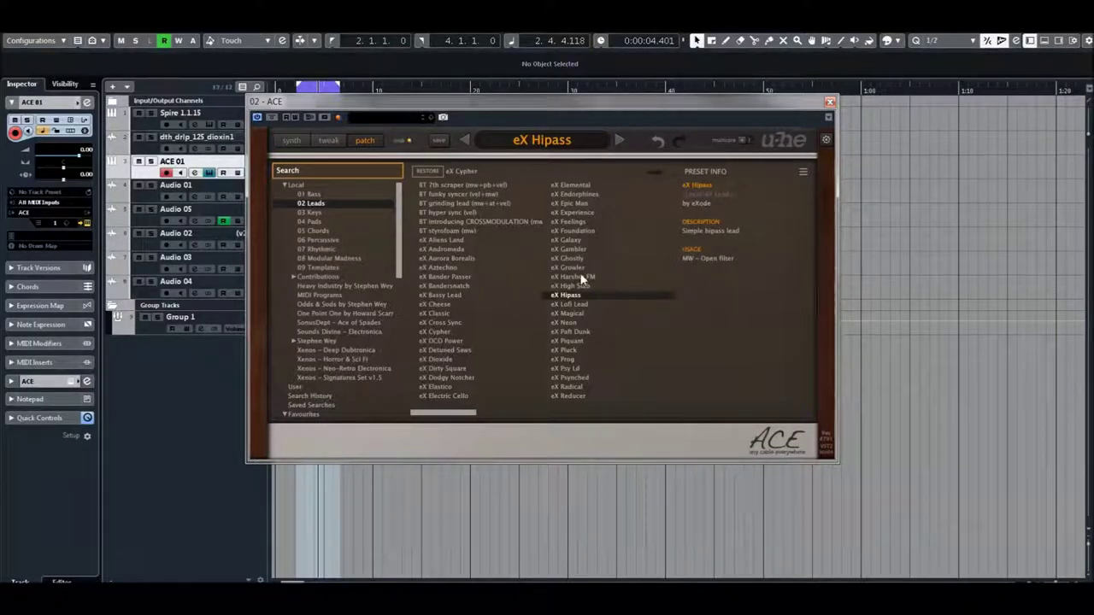
pyautogui.click(575, 316)
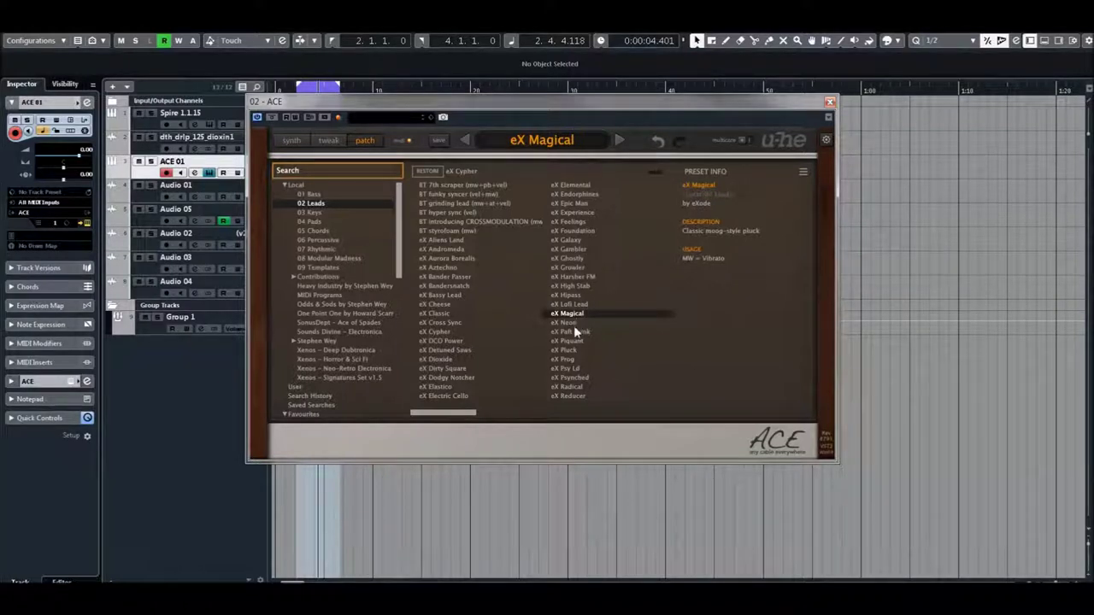
pyautogui.click(570, 333)
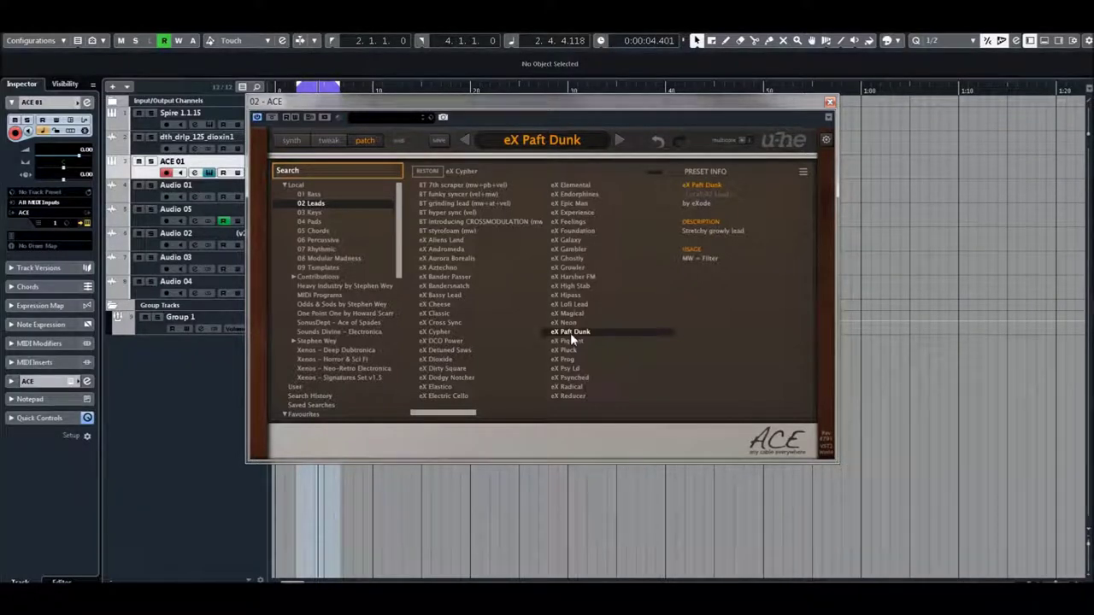
# - Audition the lead presets eX Pluck, eX Psy Ld, eX Radical and, further along the list, eX Simple Saw
pyautogui.press('Down')
pyautogui.press('Down')
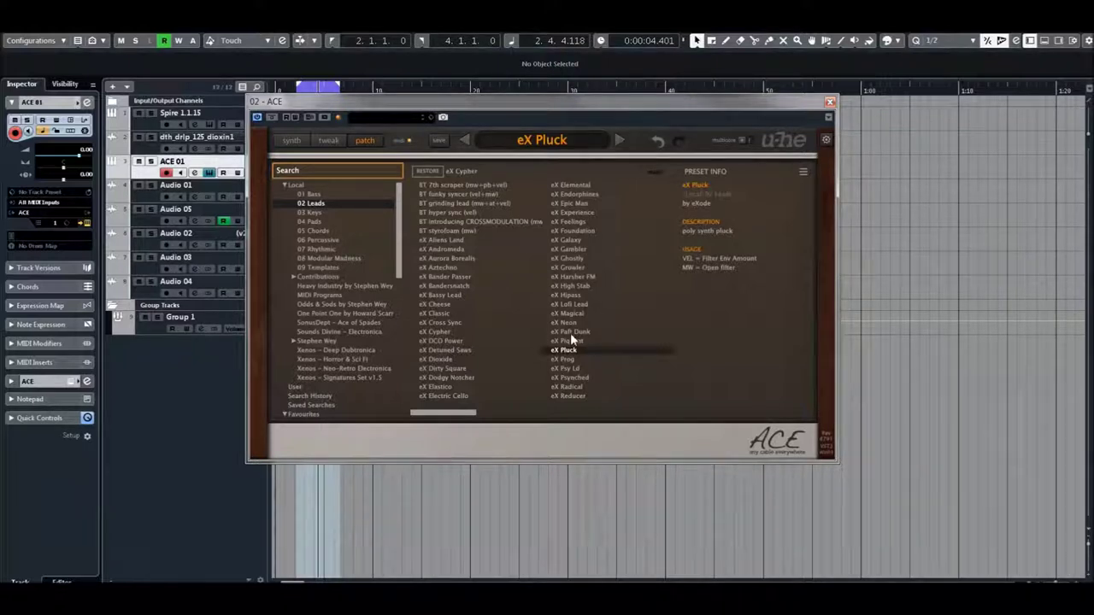
pyautogui.click(567, 368)
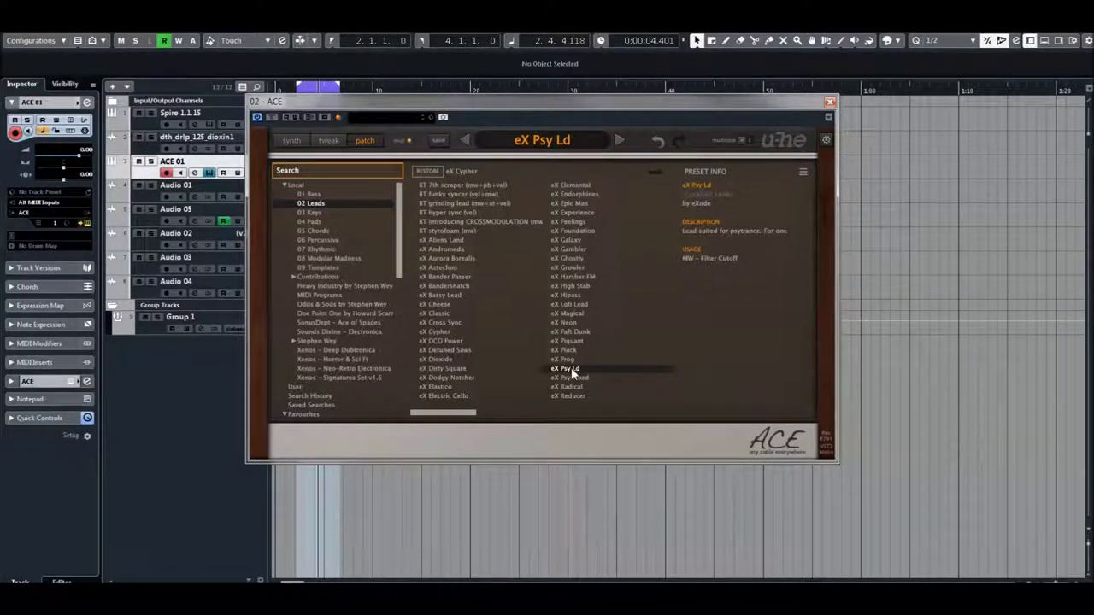
pyautogui.click(567, 388)
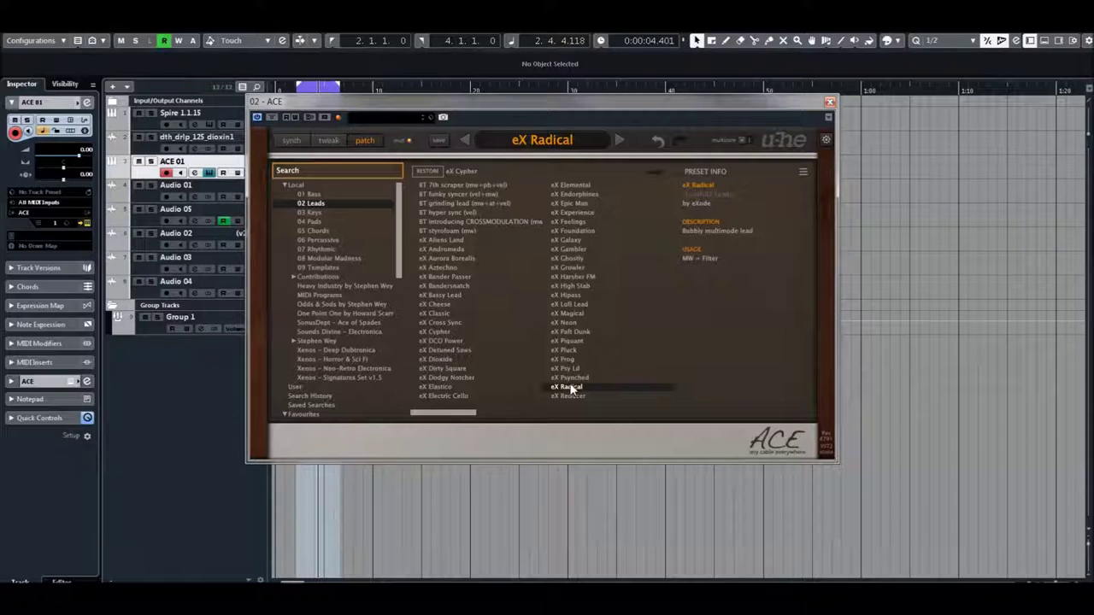
pyautogui.moveTo(466, 419); pyautogui.dragTo(530, 417)
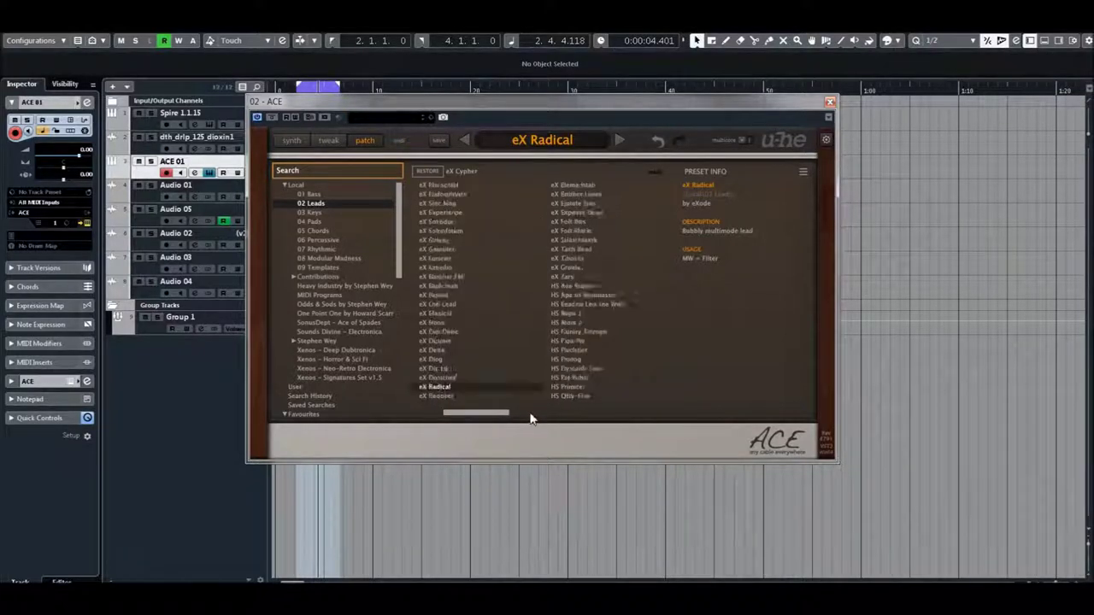
pyautogui.click(451, 203)
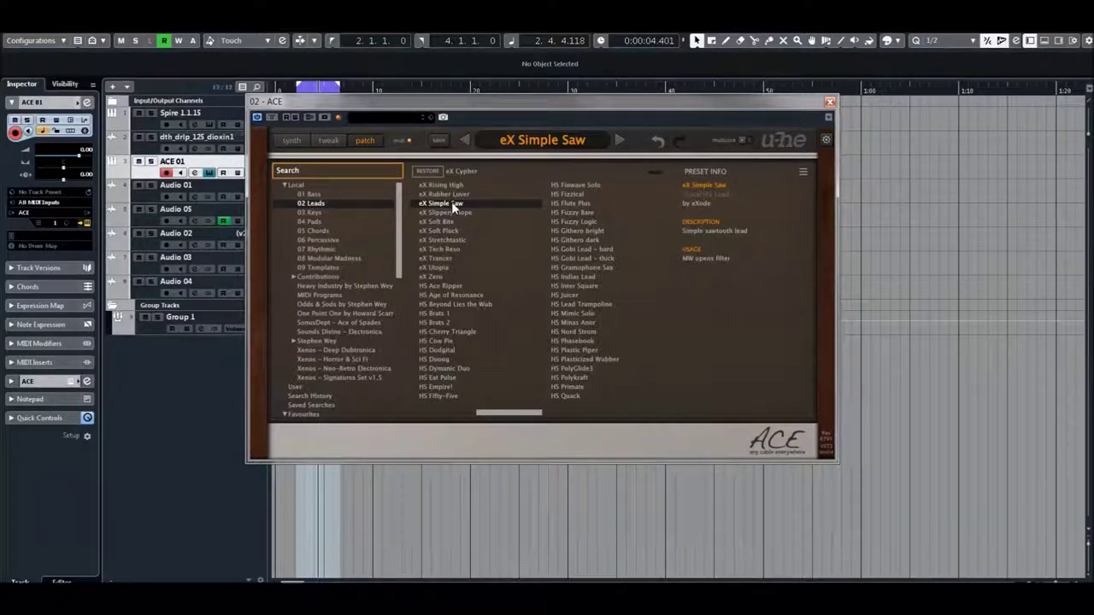
# - Audition the lead presets from eX Slippery Slope through eX Soft Bite and eX Soft Pluck to eX Stretchtastic, plus eX Utopia
pyautogui.press('Down')
pyautogui.press('Down')
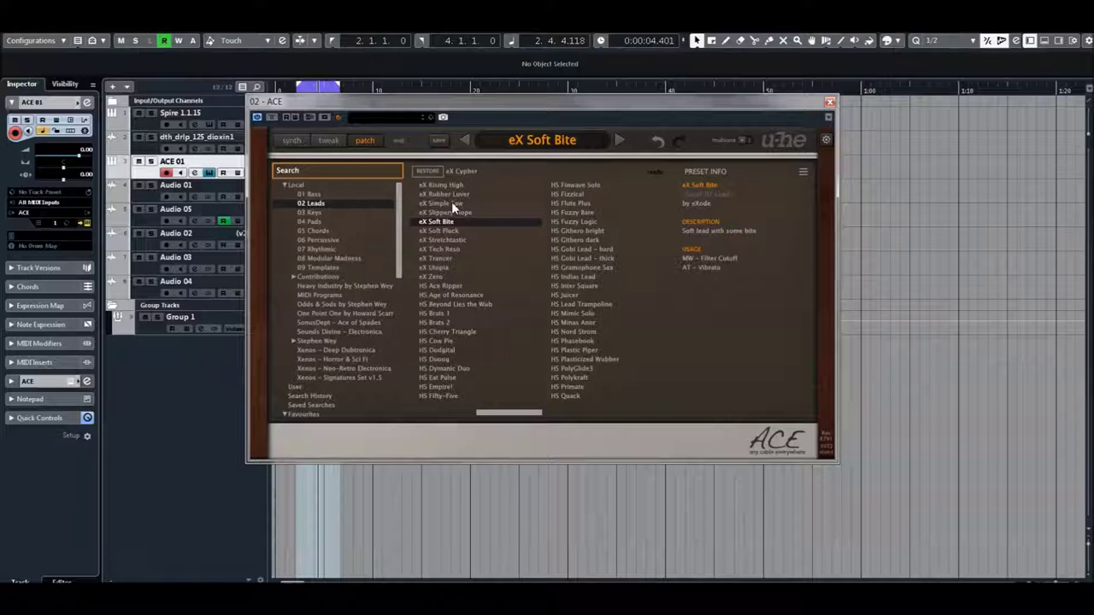
pyautogui.press('Down')
pyautogui.press('Down')
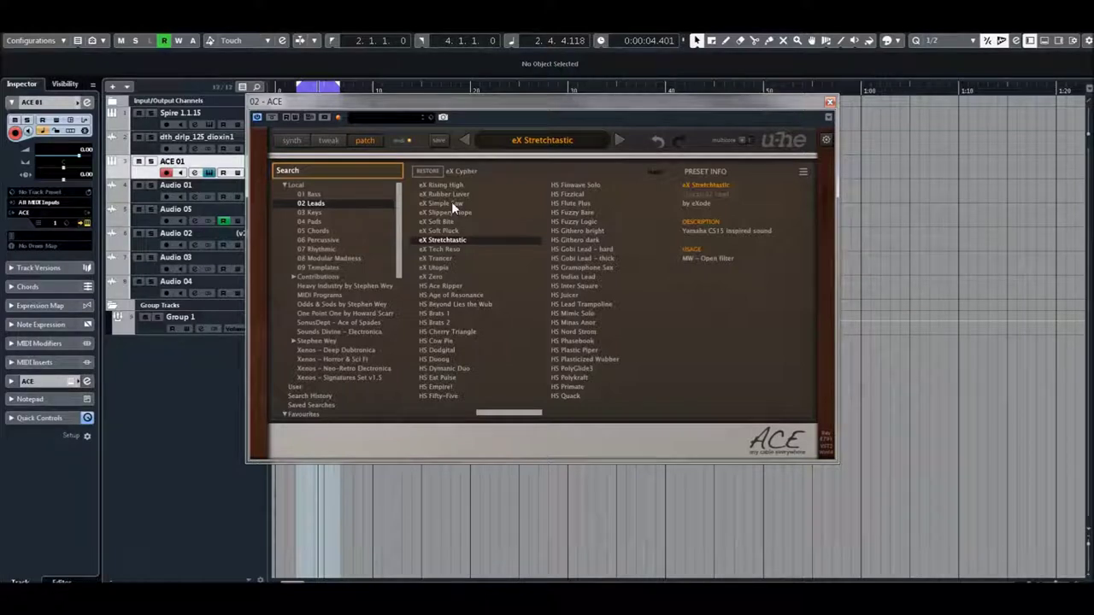
pyautogui.click(438, 268)
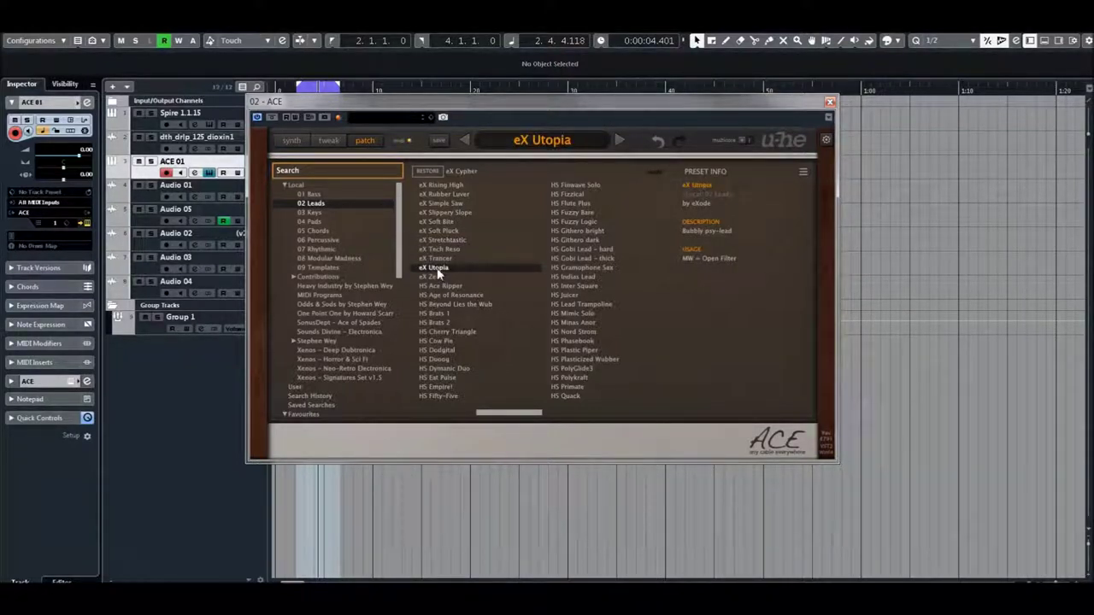
# - Audition the lead presets following eX Utopia, through HS Ace Ripper, HS Age of Resonance and HS Beyond Lies the Wub to HS Brats 1
pyautogui.press('Down')
pyautogui.press('Down')
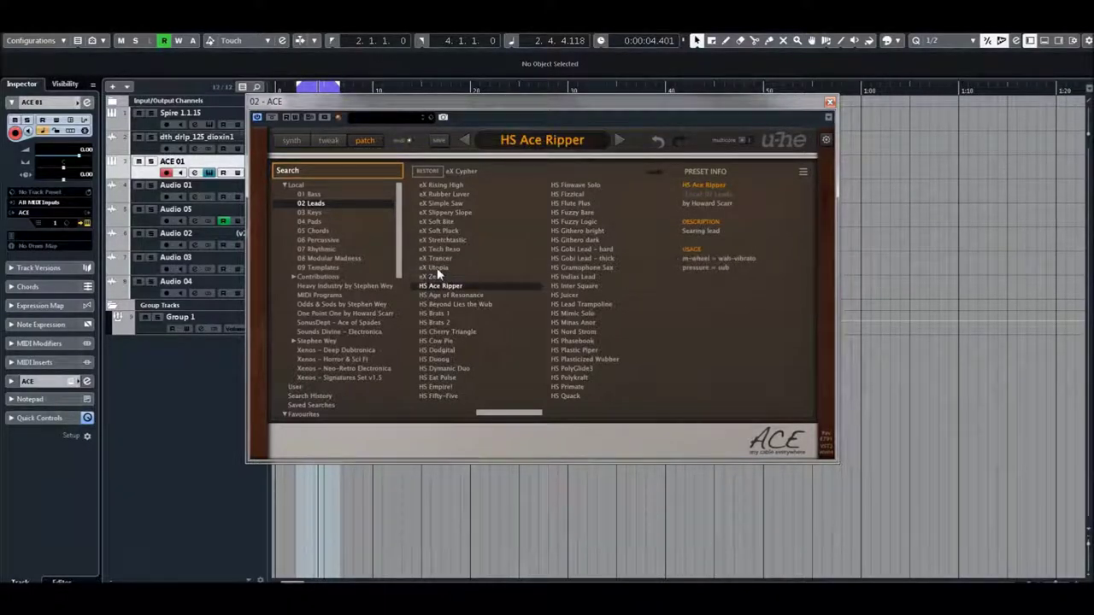
pyautogui.press('Down')
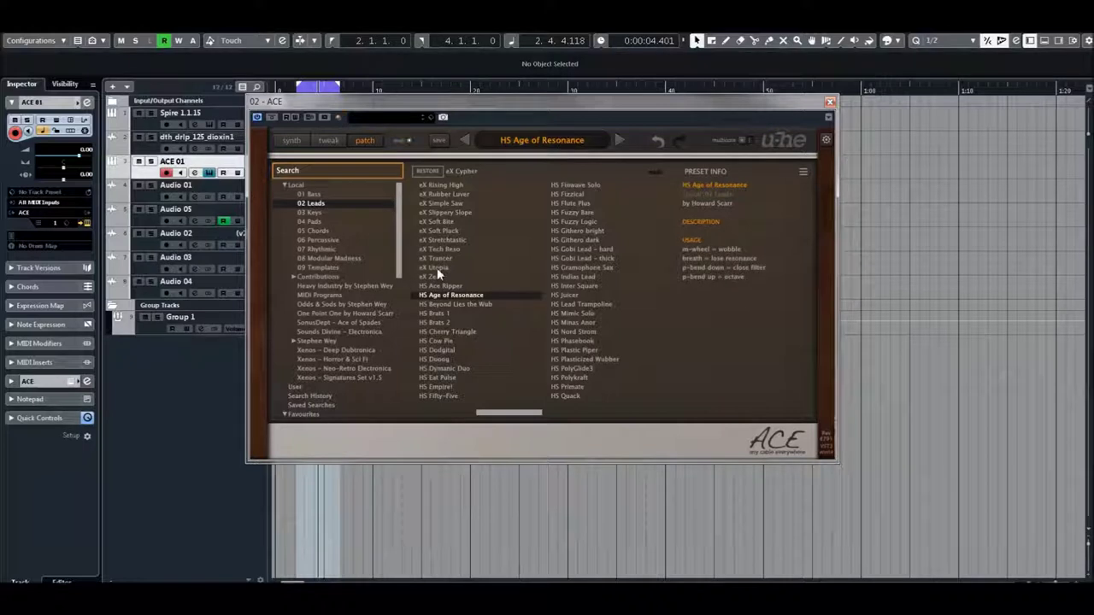
pyautogui.press('Down')
pyautogui.press('Down')
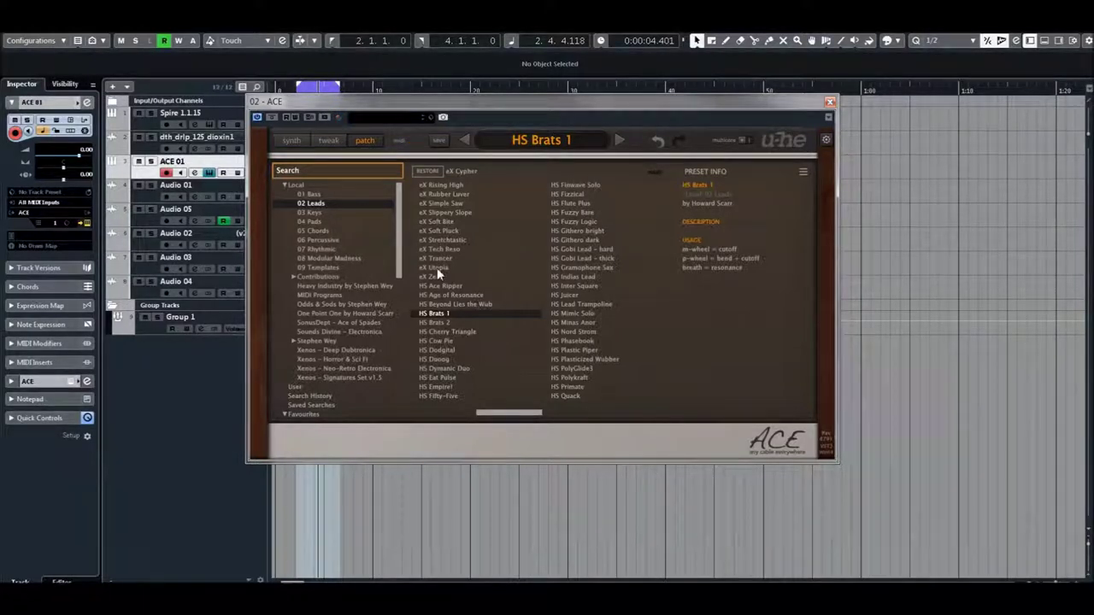
# - Audition the lead presets HS Cherry Triangle, HS Dodgital, HS Empire! and HS Flute Plus
pyautogui.click(444, 333)
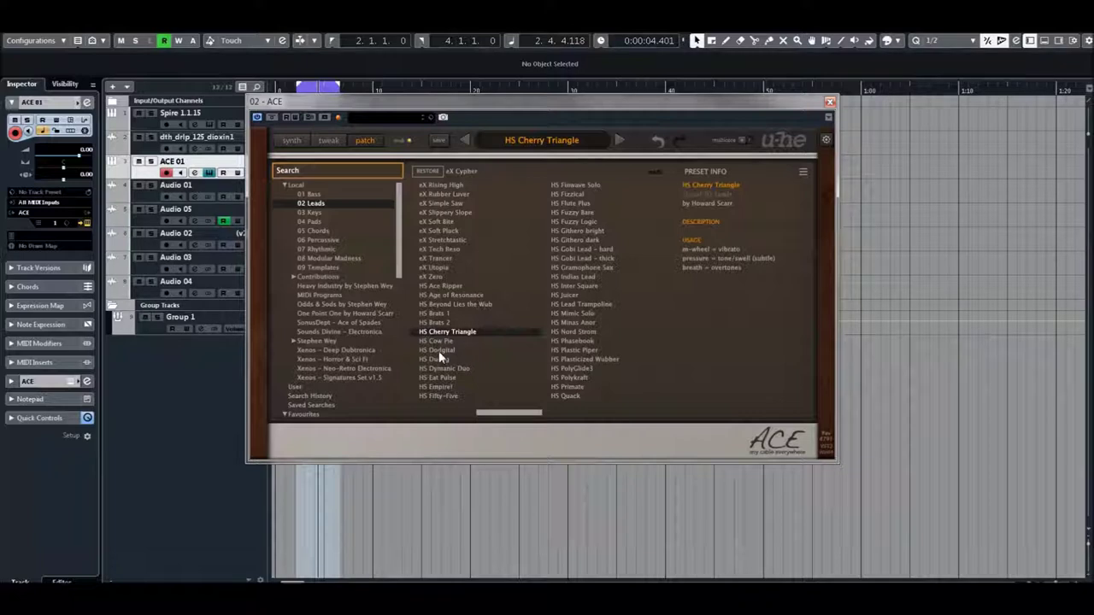
pyautogui.click(439, 350)
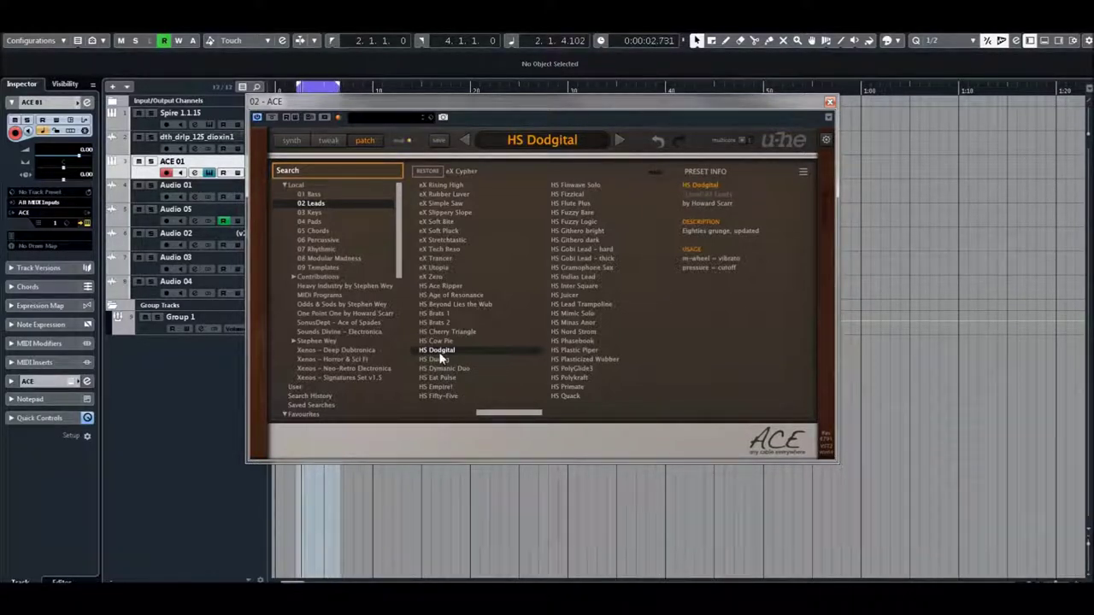
pyautogui.click(445, 386)
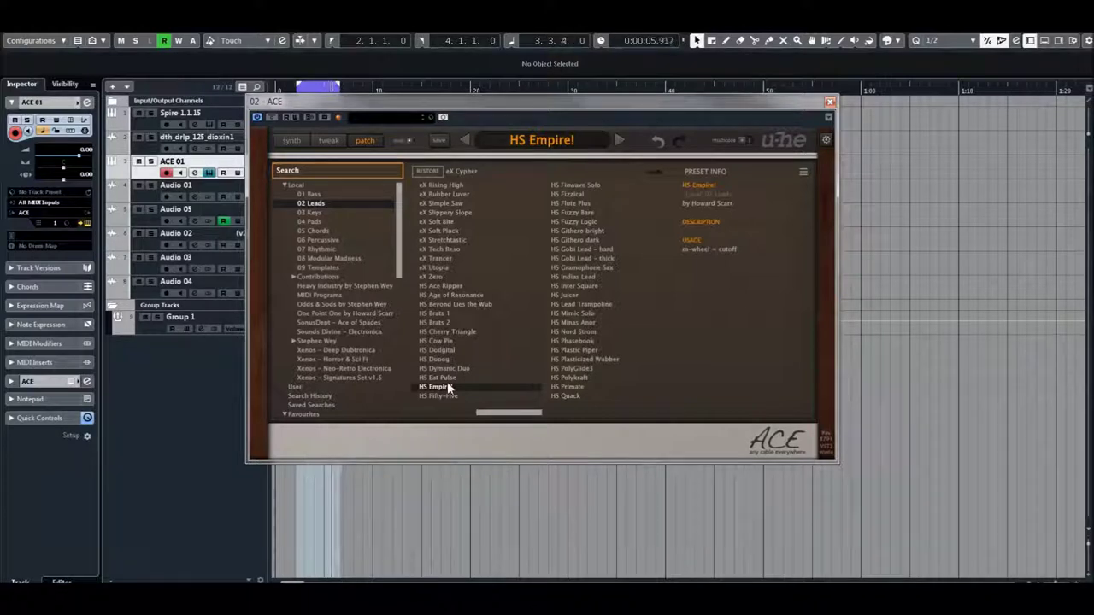
pyautogui.click(570, 204)
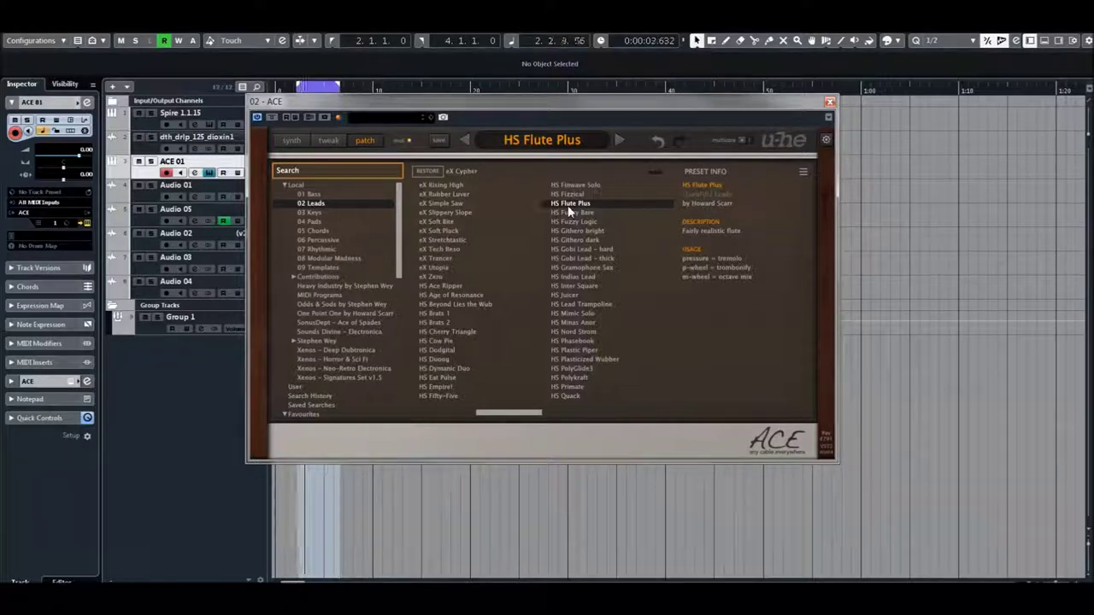
# - Audition the lead presets from HS Fuzzy Bare to HS Githero bright, and from HS Gobi Lead - hard to HS Gramophone Sax
pyautogui.press('Down')
pyautogui.press('Down')
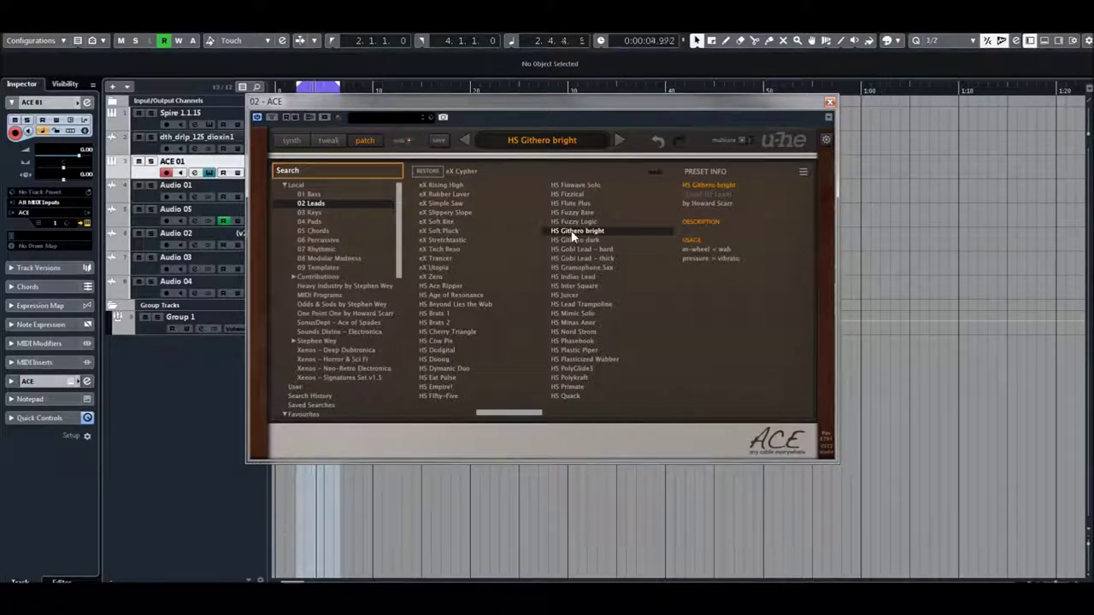
pyautogui.click(576, 252)
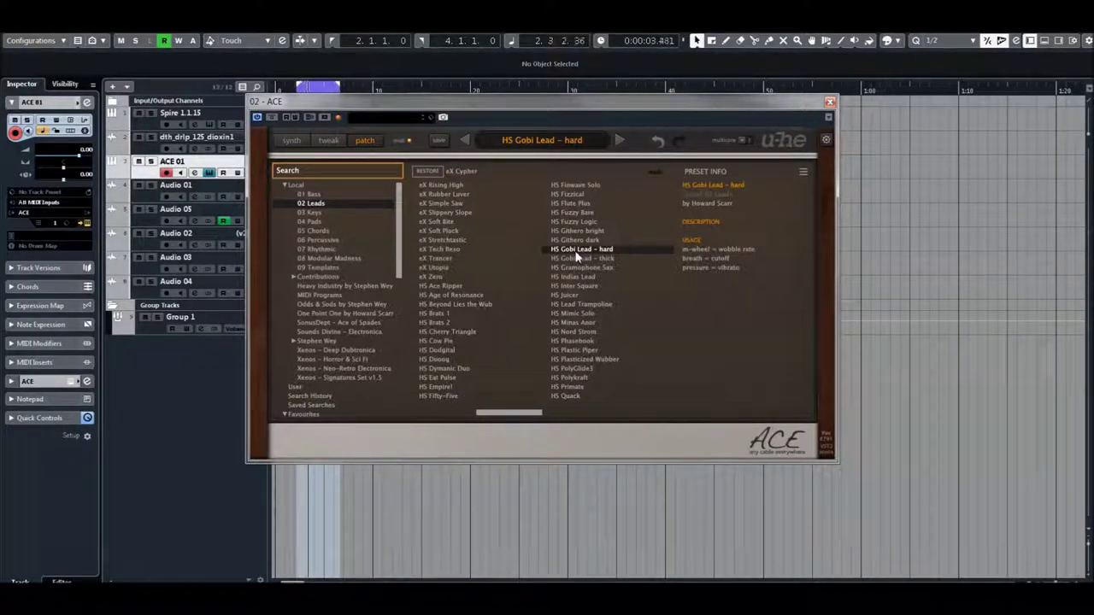
pyautogui.press('Down')
pyautogui.press('Down')
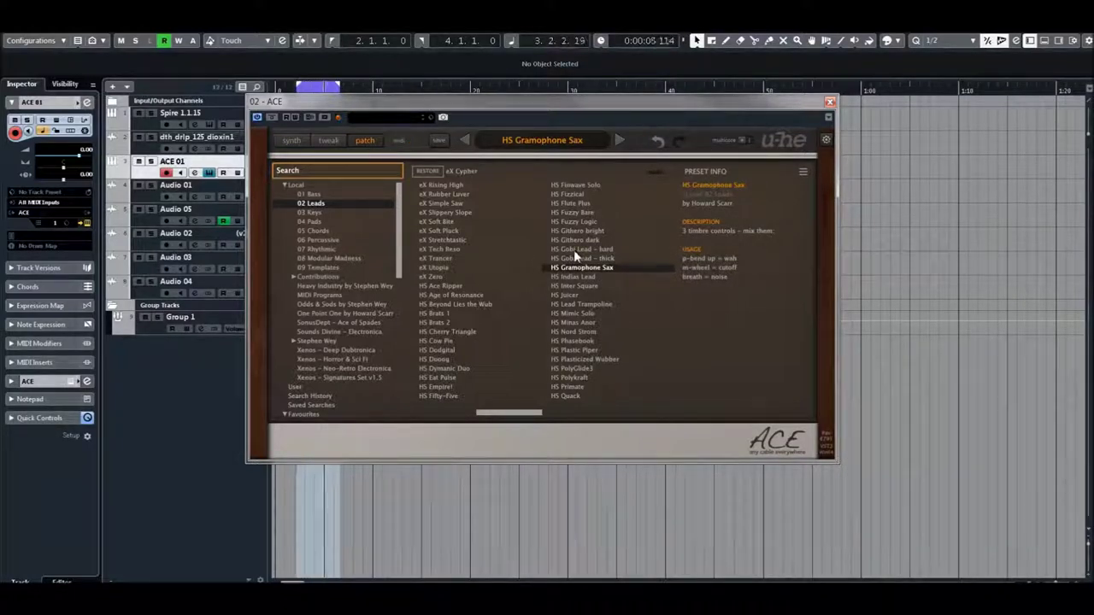
# - Audition the lead presets HS Juicer, HS Mimic Solo, HS Phasebook, HS Saxelloid and HS Square Room Solo further along the list
pyautogui.moveTo(530, 413); pyautogui.dragTo(564, 413)
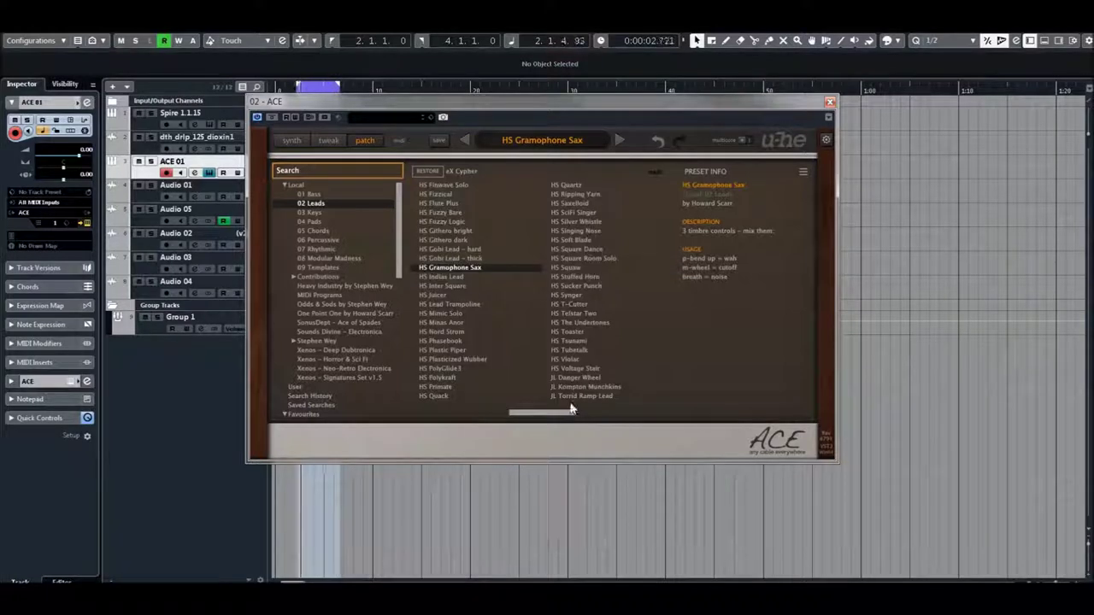
pyautogui.click(437, 296)
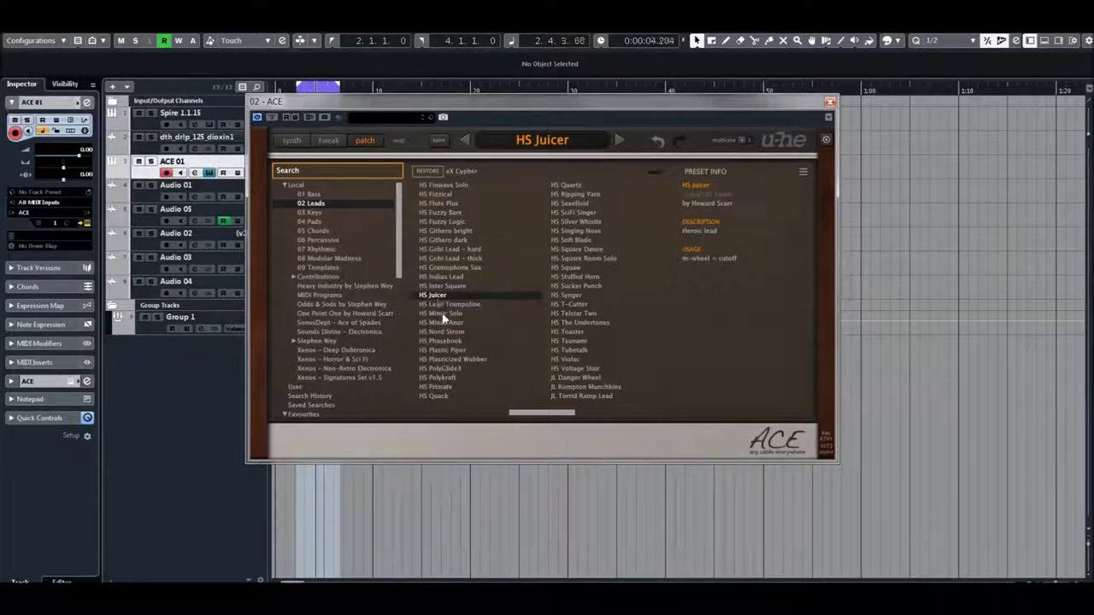
pyautogui.click(448, 313)
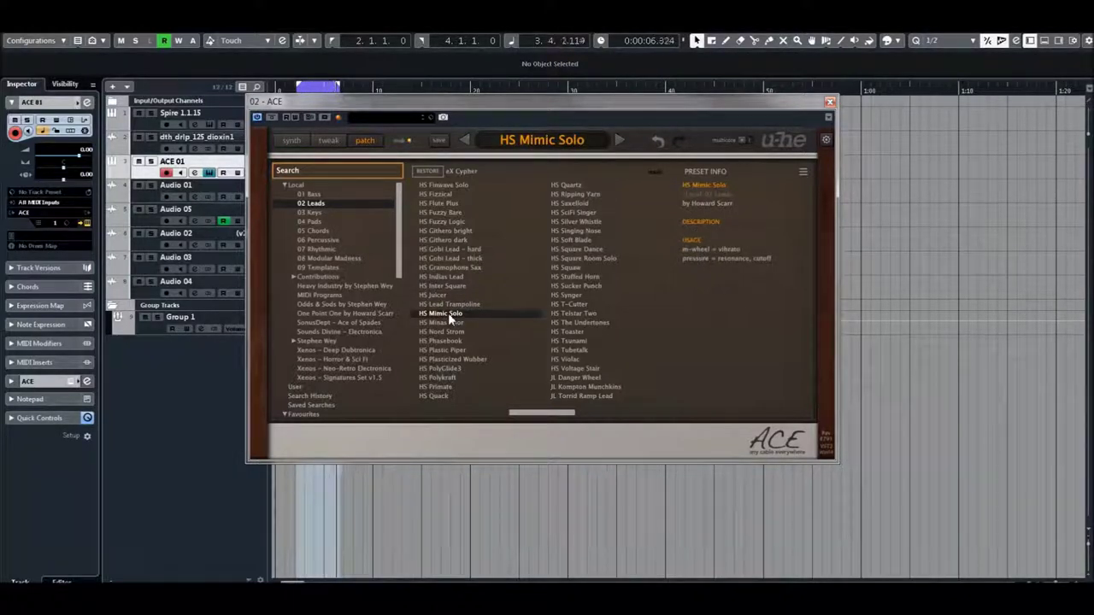
pyautogui.click(431, 343)
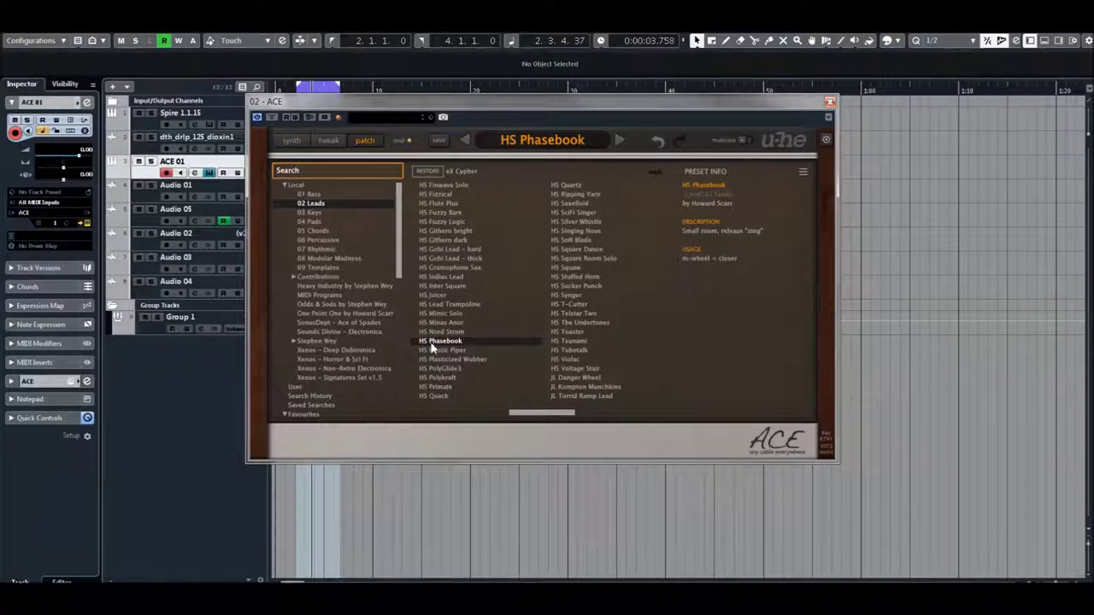
pyautogui.click(573, 204)
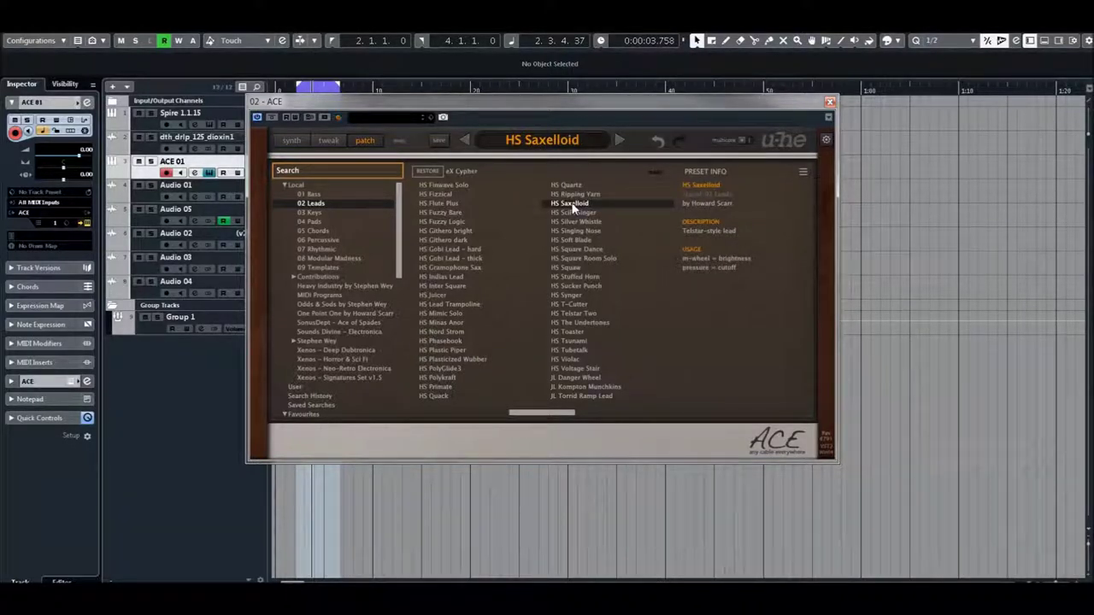
pyautogui.moveTo(549, 417)
pyautogui.mouseDown()
pyautogui.moveTo(684, 416)
pyautogui.moveTo(545, 419)
pyautogui.mouseUp()
pyautogui.click(570, 258)
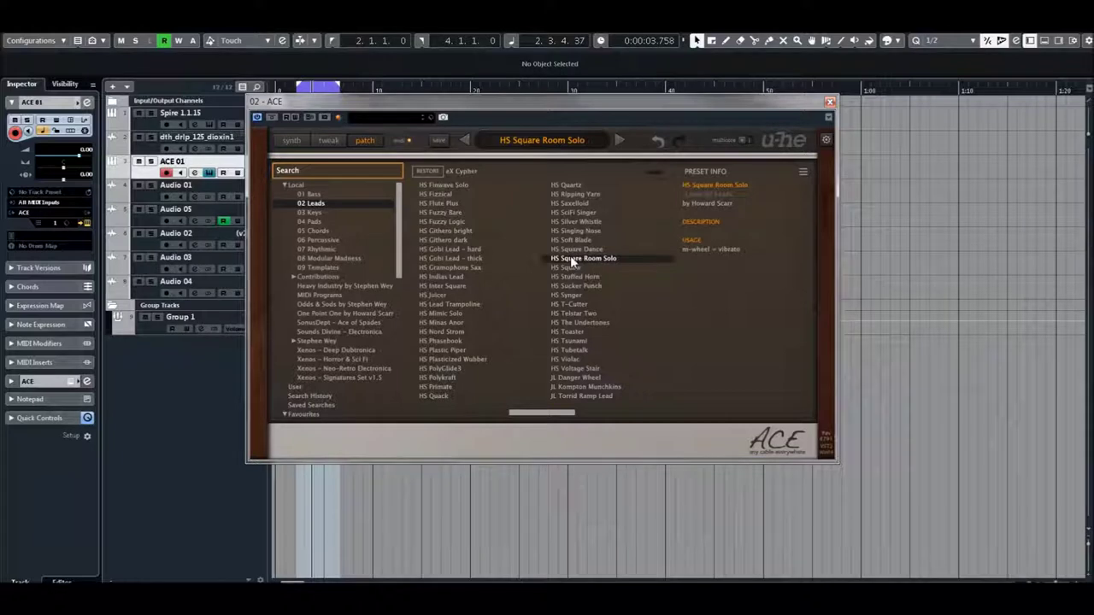